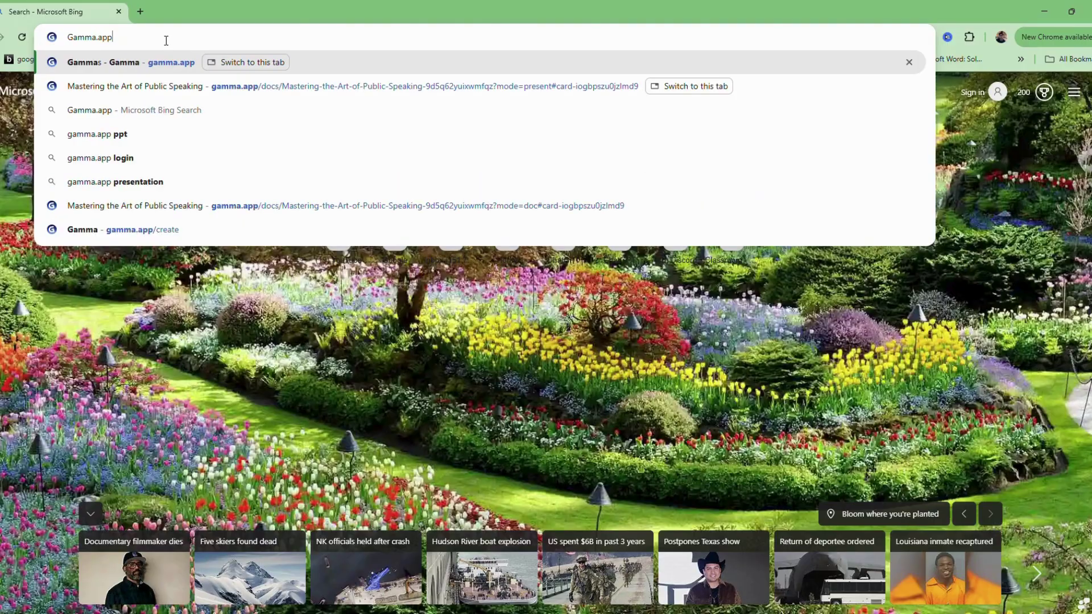
Open gamma.app and start a new AI creation from pasted text
{"action": "key", "text": "Return"}
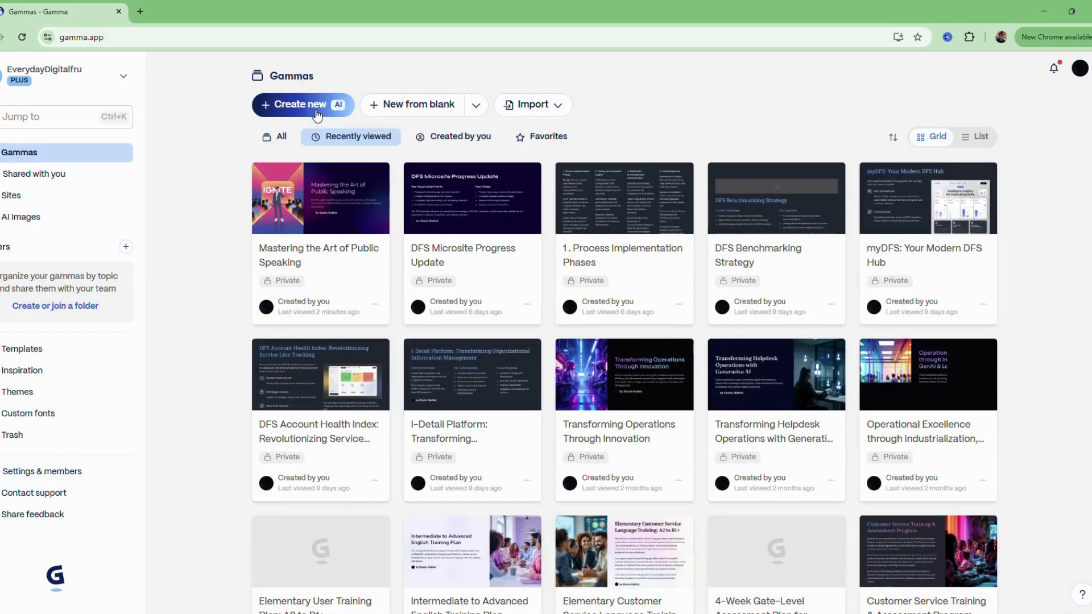
{"action": "left_click", "coordinate": [317, 112]}
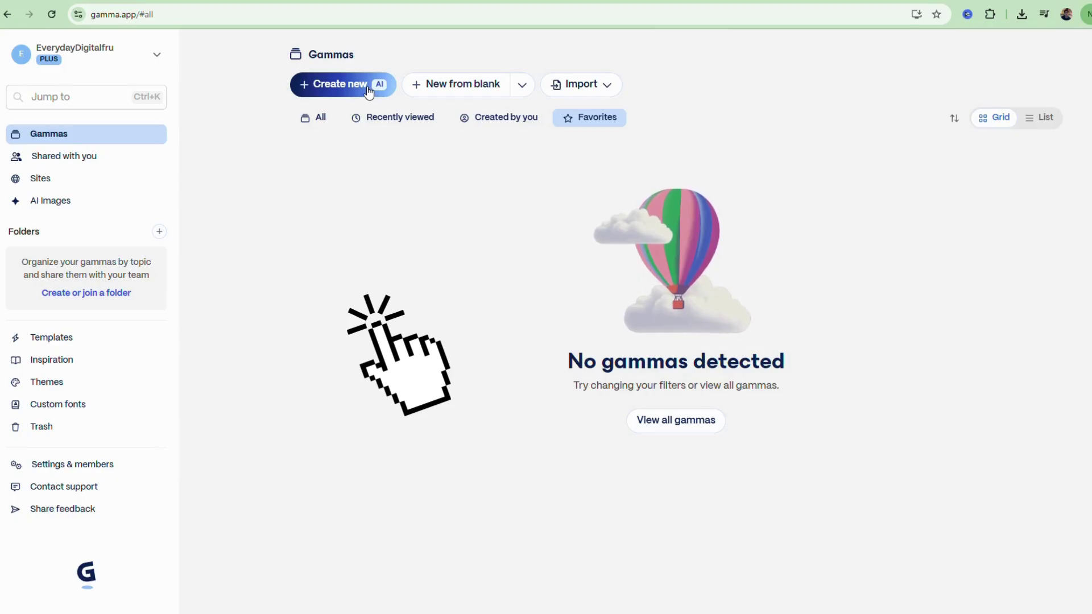
{"action": "left_click", "coordinate": [349, 93]}
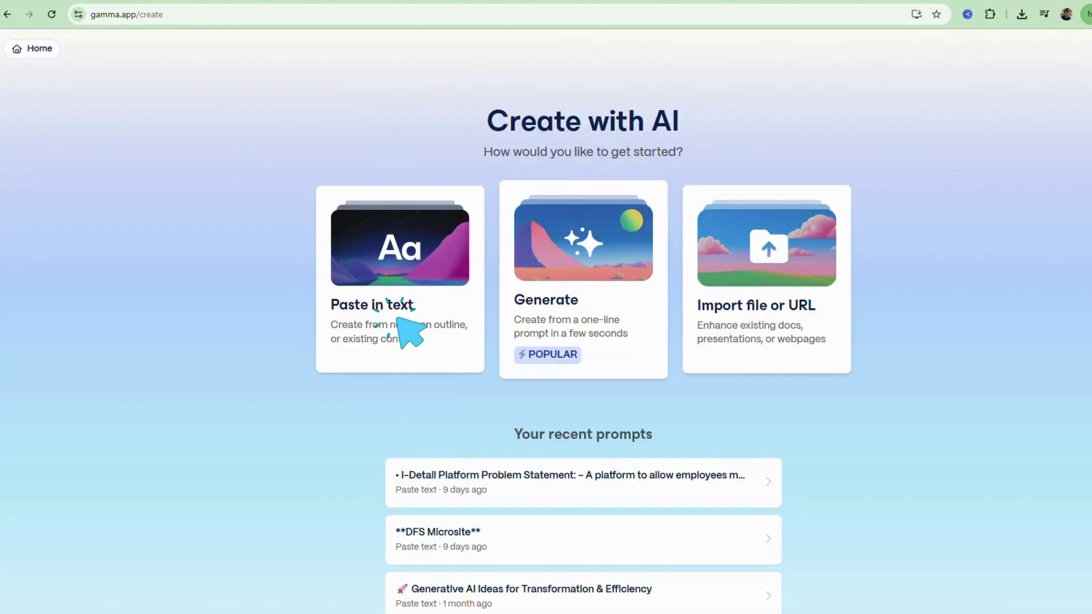
{"action": "scroll", "coordinate": [398, 320], "scroll_direction": "down", "scroll_amount": 1}
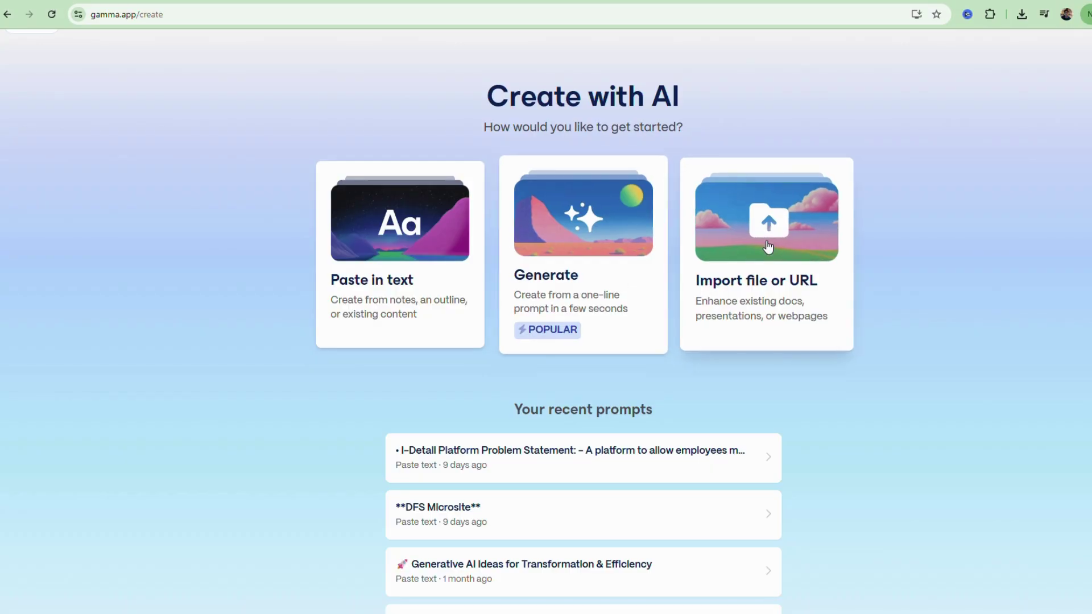
{"action": "left_click", "coordinate": [389, 249]}
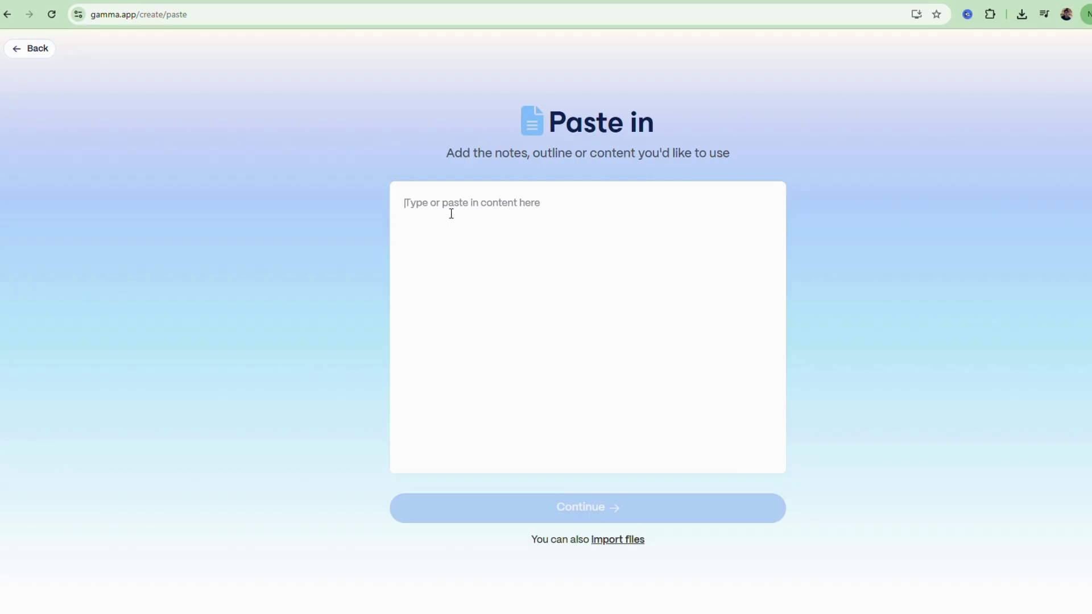
Paste the copied public speaking article as the source content and continue with it as a presentation in the default page style
{"action": "key", "text": "ctrl+v"}
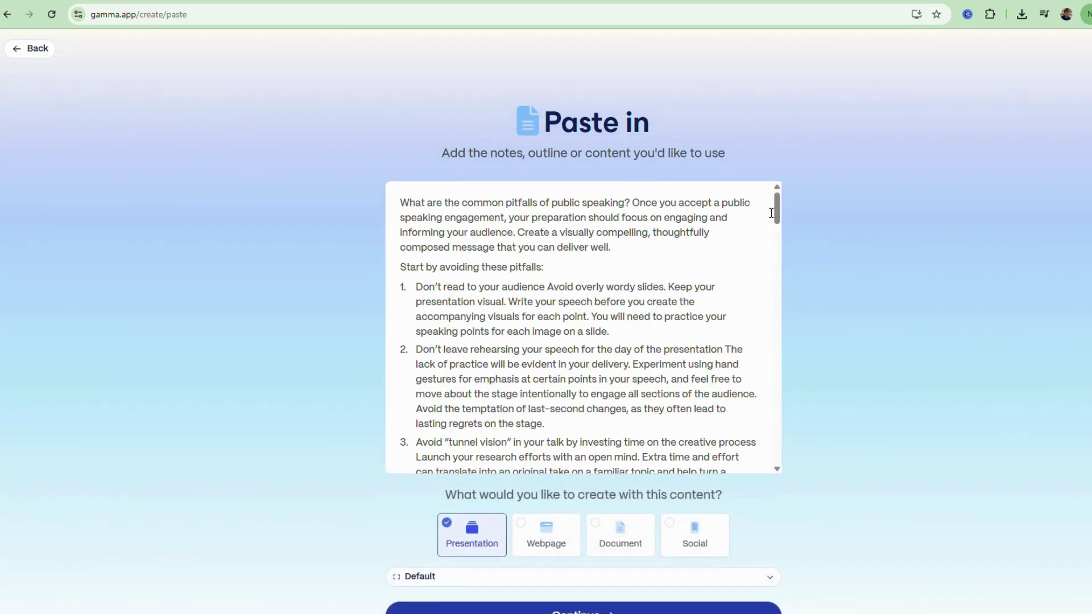
{"action": "left_click_drag", "start_coordinate": [777, 212], "coordinate": [772, 490]}
{"action": "scroll", "coordinate": [994, 495], "scroll_direction": "down", "scroll_amount": 1}
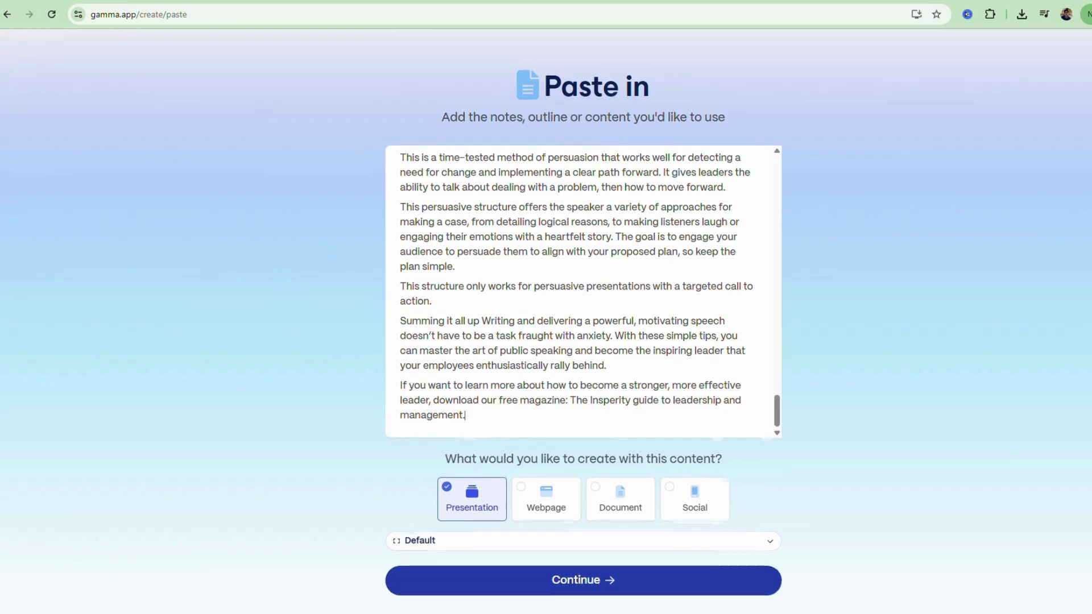
{"action": "scroll", "coordinate": [985, 481], "scroll_direction": "down", "scroll_amount": 1}
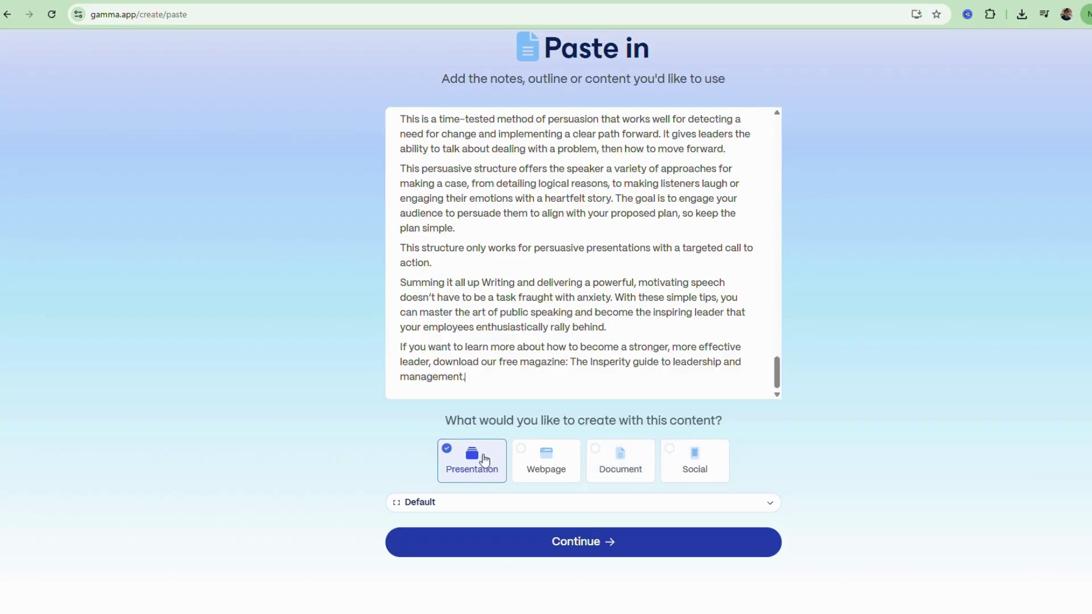
{"action": "left_click", "coordinate": [626, 548]}
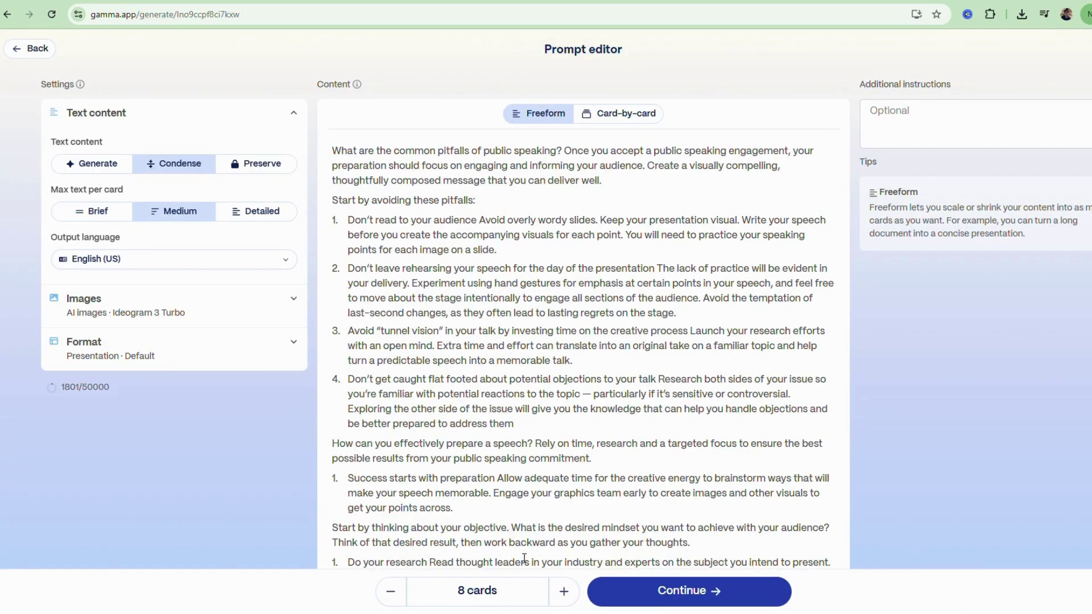
Review the full pasted content in the prompt editor, then examine the format settings and available page styles
{"action": "scroll", "coordinate": [583, 341], "scroll_direction": "down", "scroll_amount": 15}
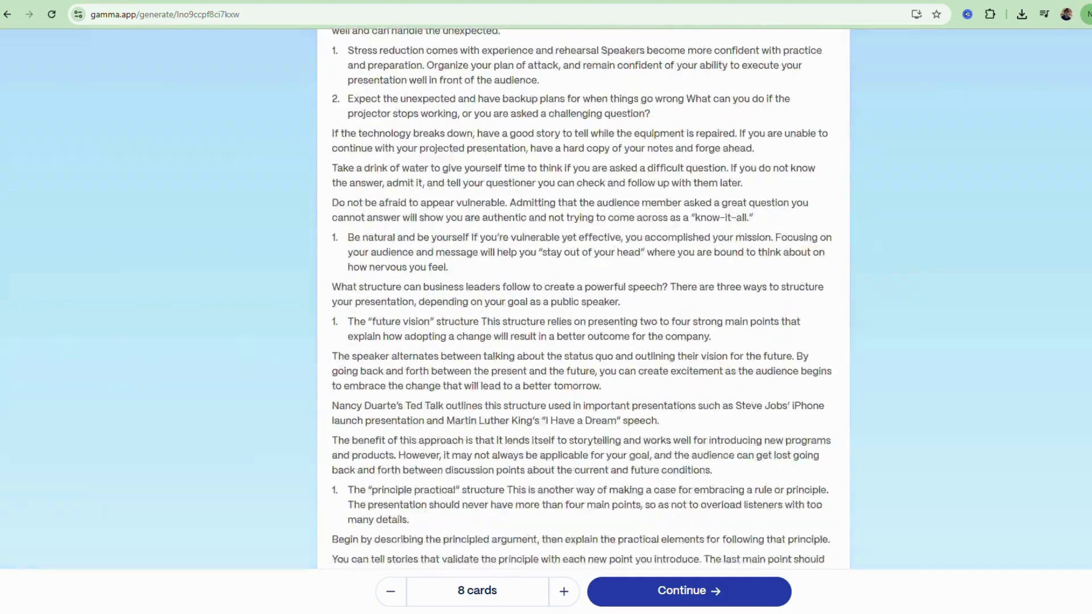
{"action": "scroll", "coordinate": [583, 341], "scroll_direction": "up", "scroll_amount": 10}
{"action": "scroll", "coordinate": [583, 342], "scroll_direction": "up", "scroll_amount": 5}
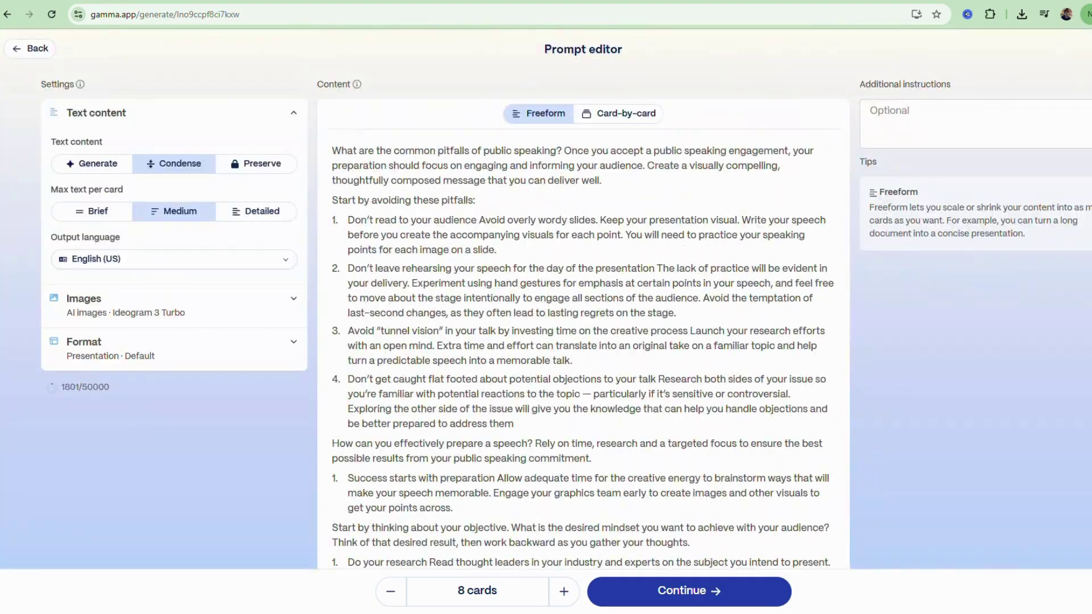
{"action": "scroll", "coordinate": [583, 341], "scroll_direction": "down", "scroll_amount": 20}
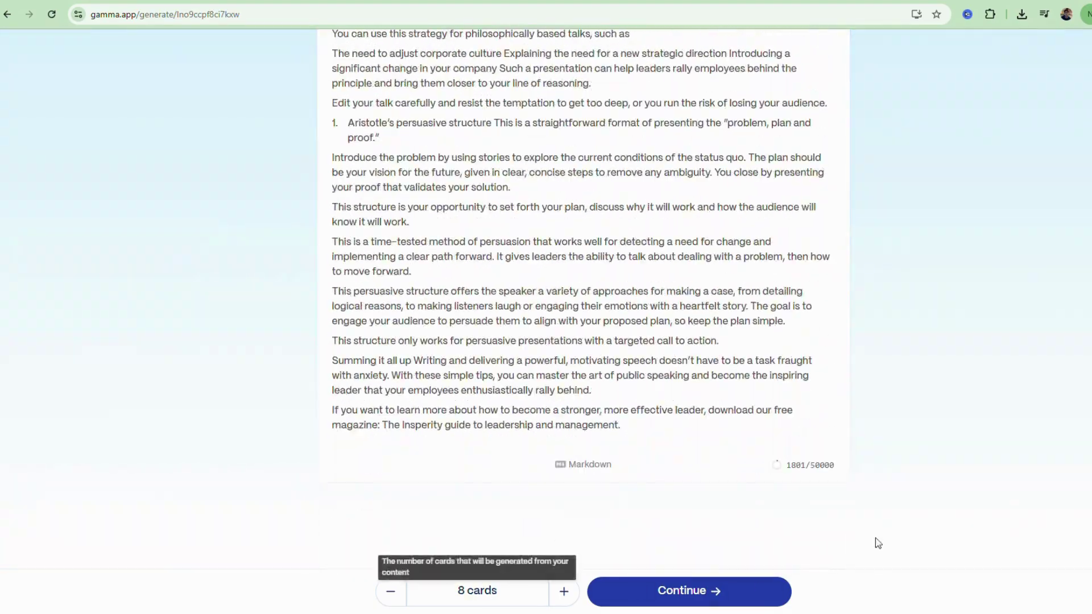
{"action": "scroll", "coordinate": [142, 179], "scroll_direction": "up", "scroll_amount": 20}
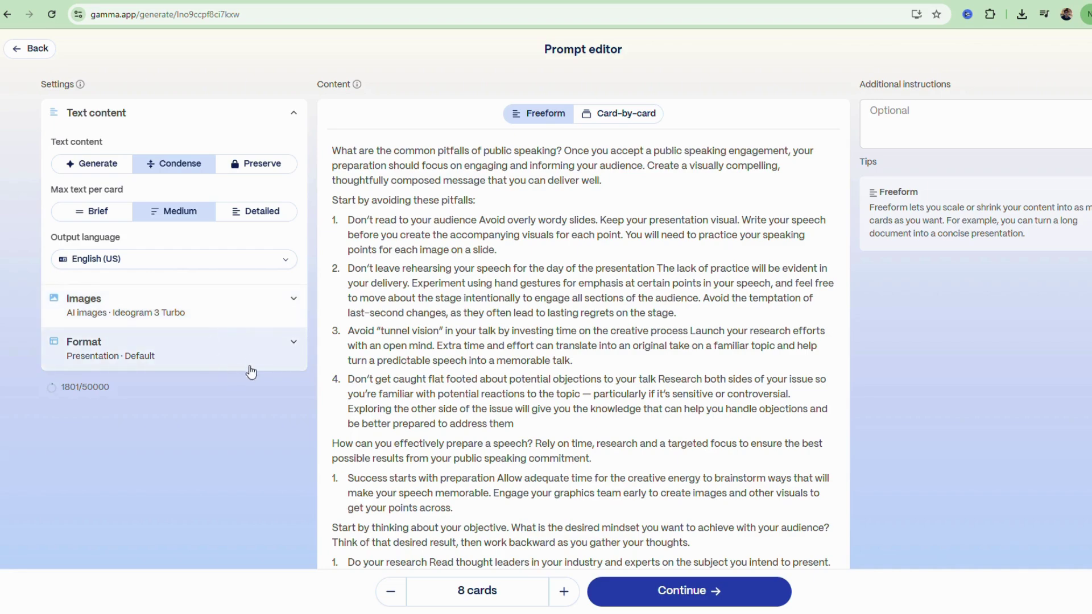
{"action": "left_click", "coordinate": [294, 358]}
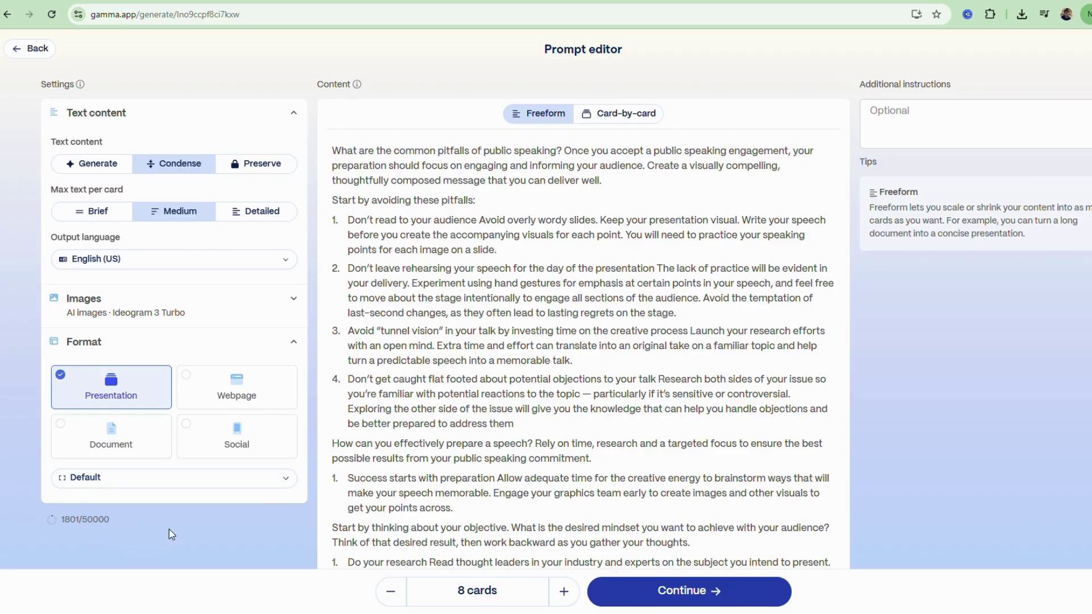
{"action": "left_click", "coordinate": [256, 479]}
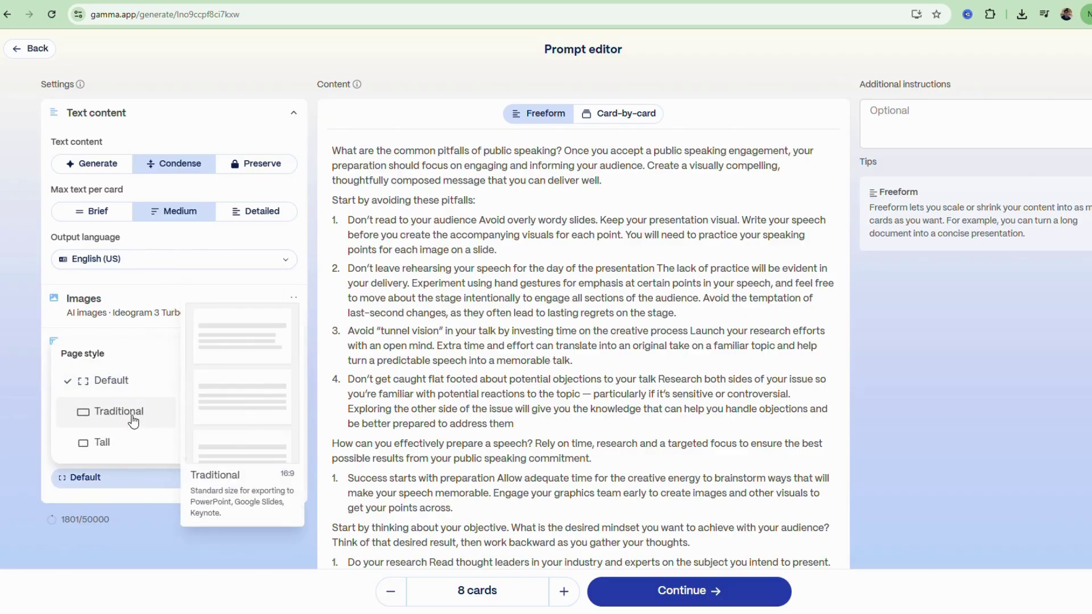
{"action": "left_click", "coordinate": [135, 535]}
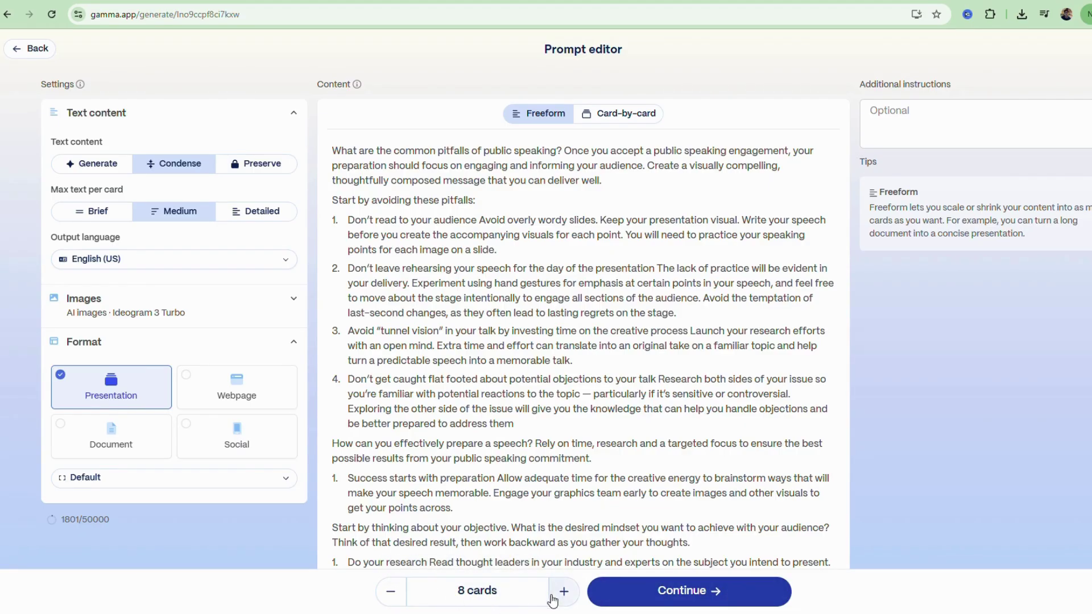
Continue with 8 cards, choose the Aurora theme from the colorful themes, and generate the presentation
{"action": "left_click", "coordinate": [716, 596]}
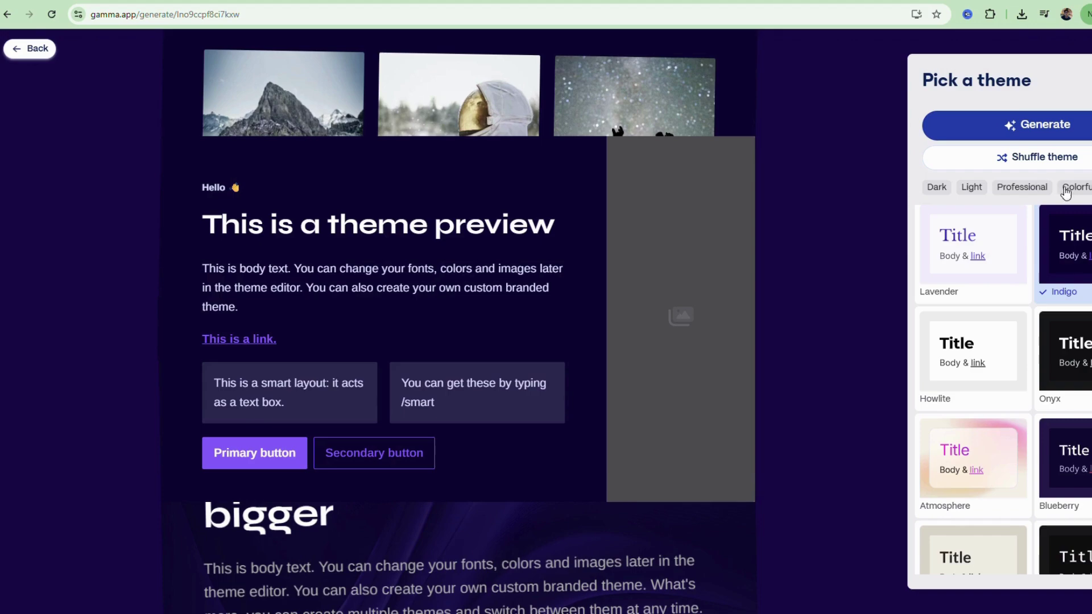
{"action": "left_click", "coordinate": [1036, 189]}
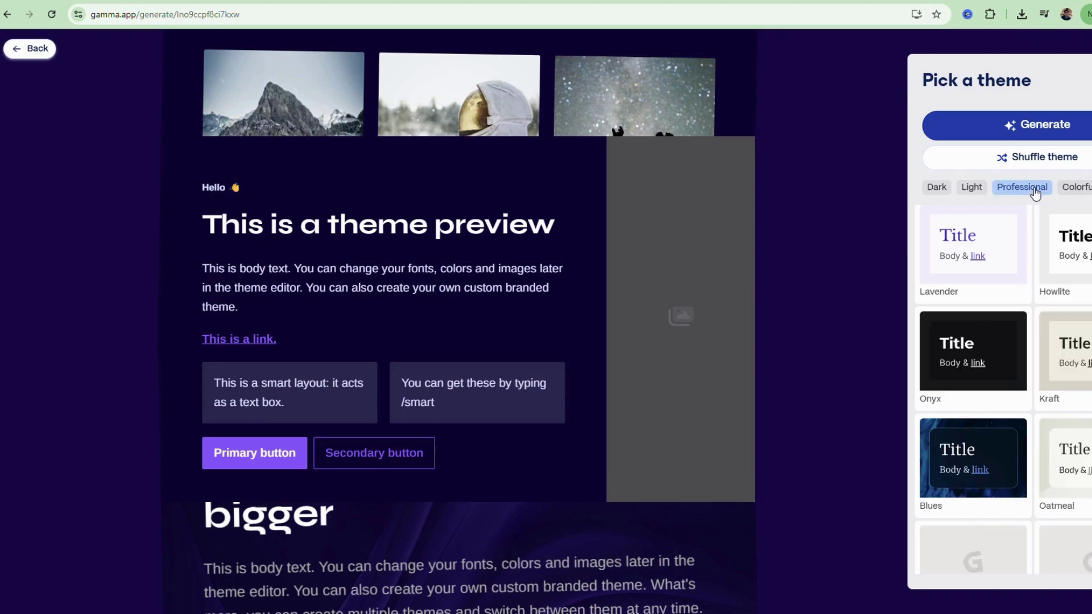
{"action": "left_click", "coordinate": [1078, 190]}
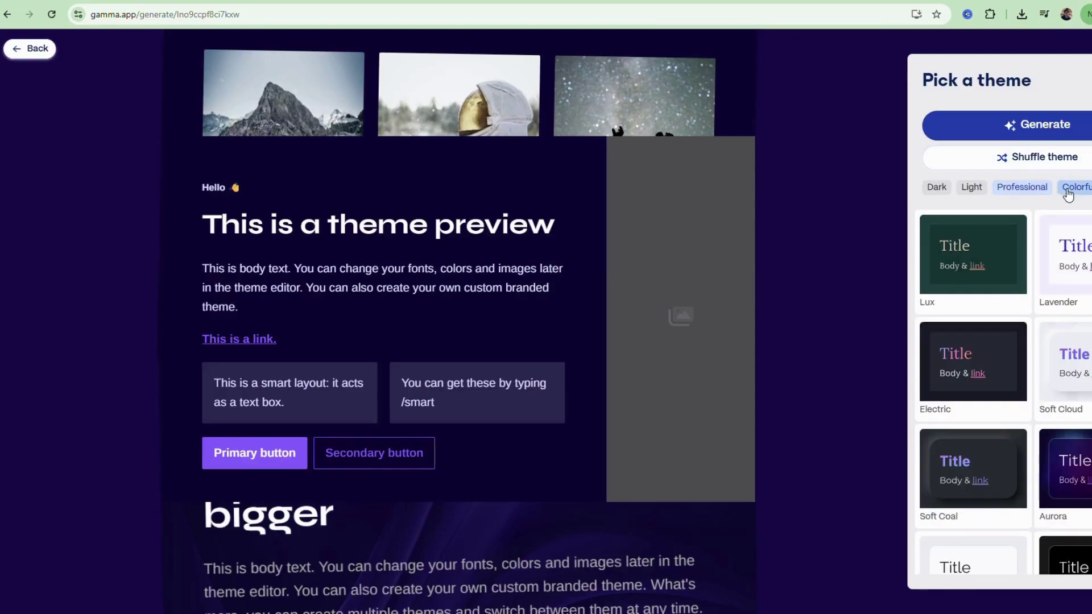
{"action": "left_click", "coordinate": [1031, 187]}
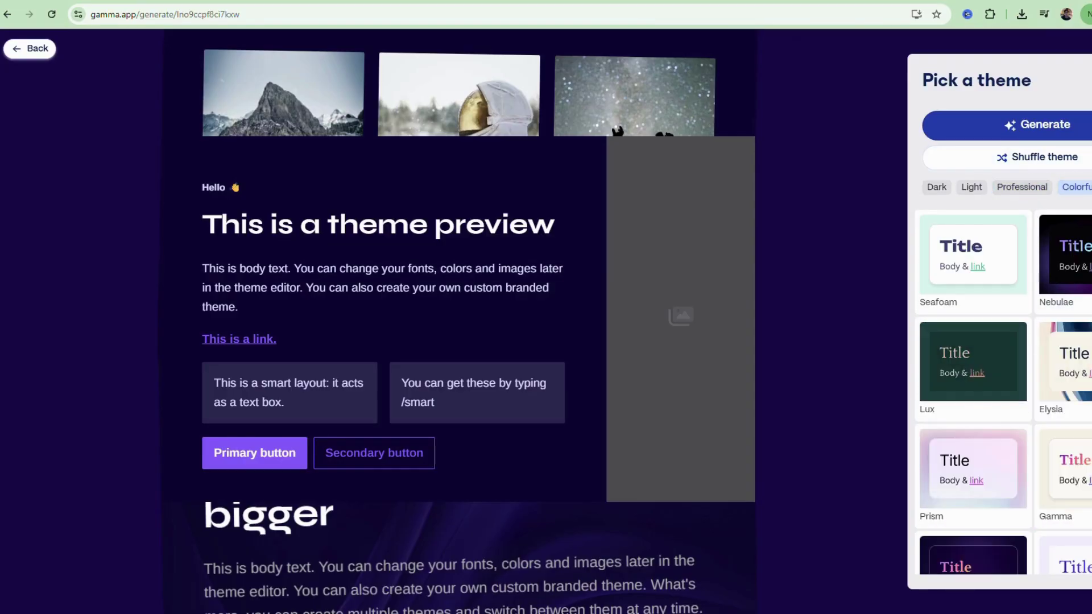
{"action": "scroll", "coordinate": [1001, 392], "scroll_direction": "down", "scroll_amount": 10}
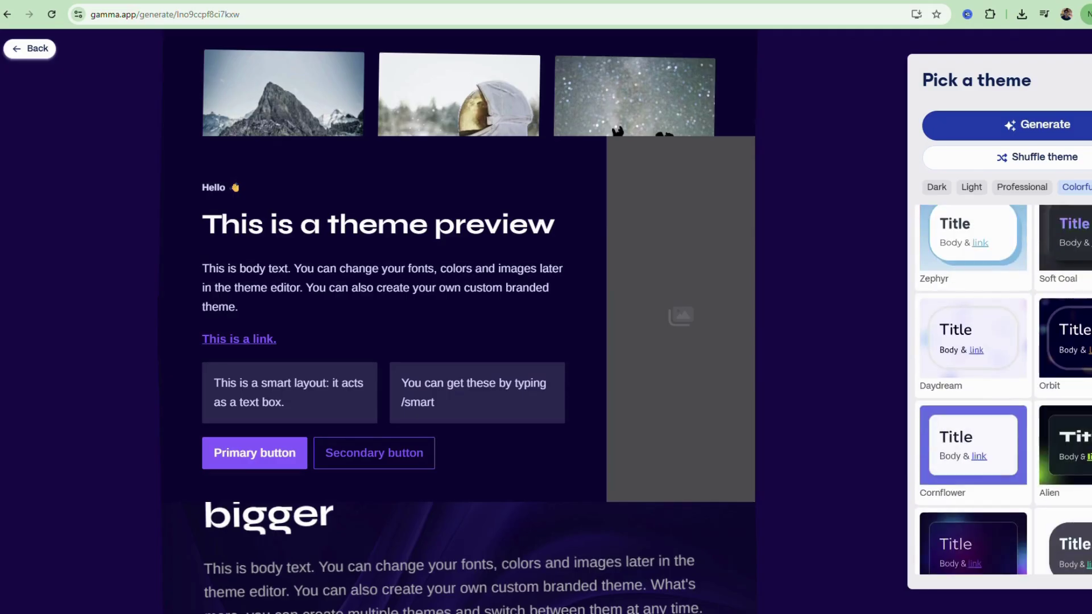
{"action": "left_click", "coordinate": [989, 519]}
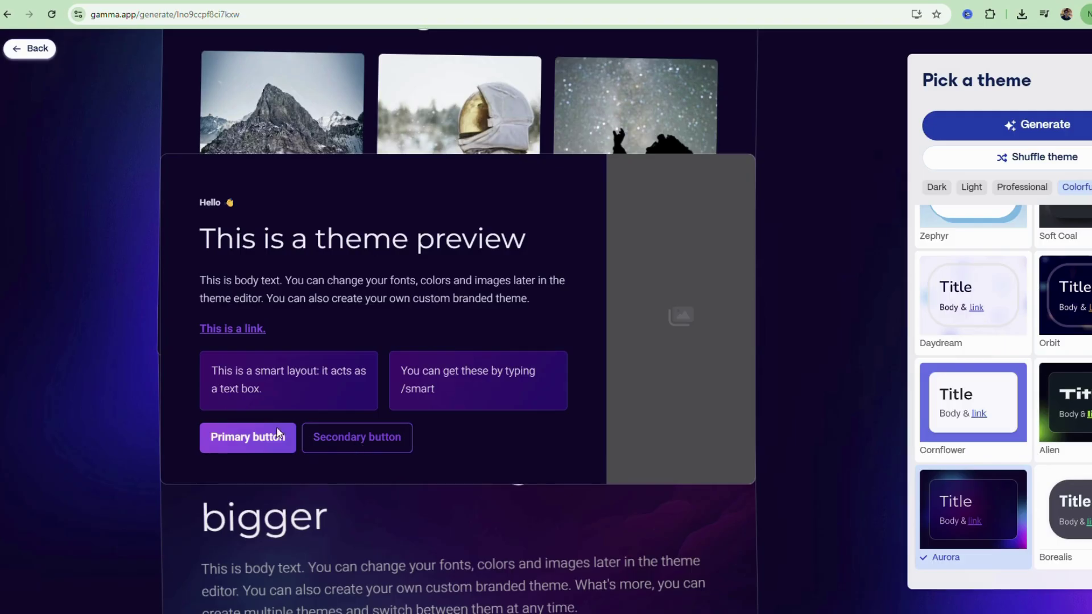
{"action": "left_click", "coordinate": [1042, 130]}
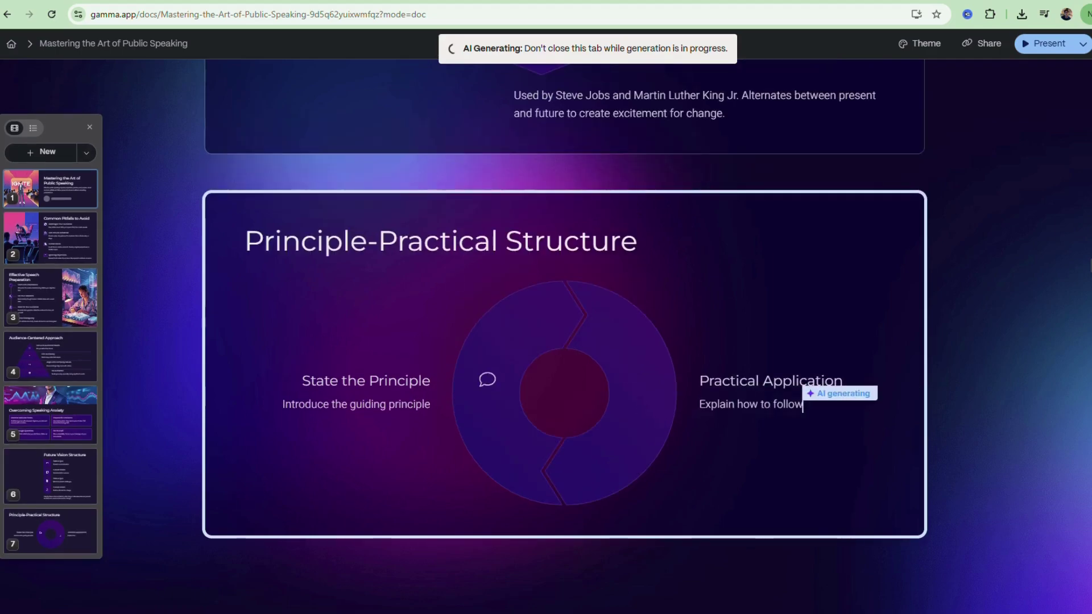
Look through the generated cards, examining their layouts, text and images from the title card to the closing card
{"action": "mouse_move", "coordinate": [1090, 268]}
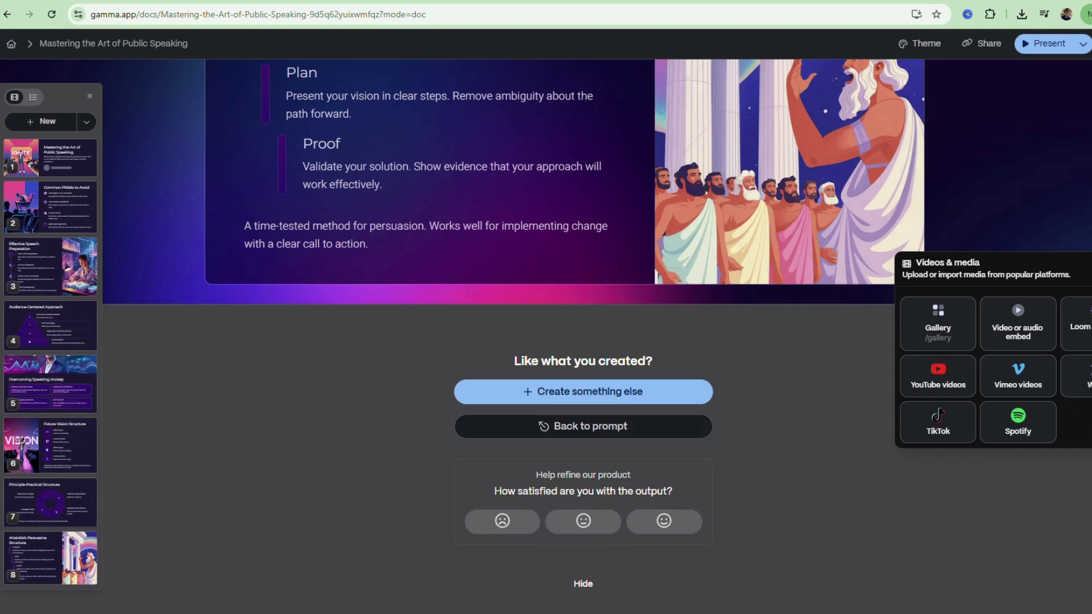
{"action": "scroll", "coordinate": [1077, 375], "scroll_direction": "up", "scroll_amount": 15}
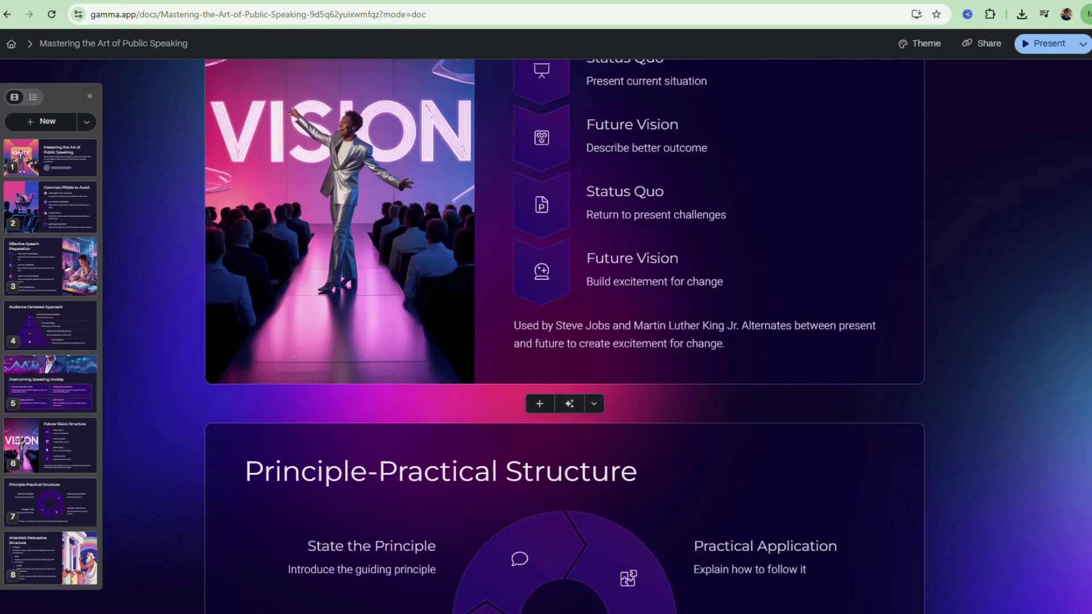
{"action": "scroll", "coordinate": [565, 336], "scroll_direction": "up", "scroll_amount": 12}
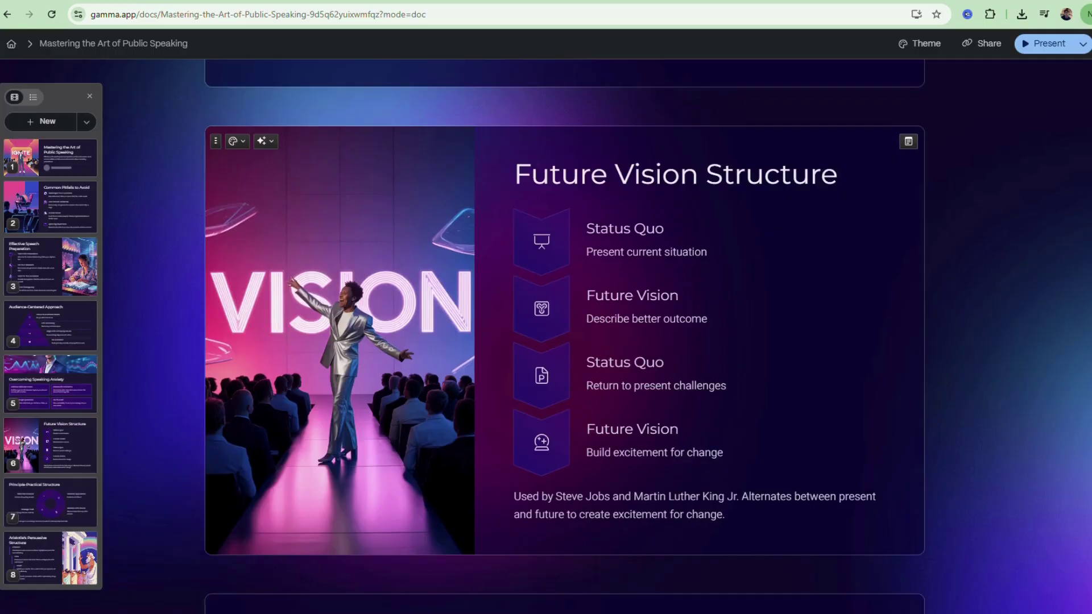
{"action": "scroll", "coordinate": [565, 336], "scroll_direction": "up", "scroll_amount": 15}
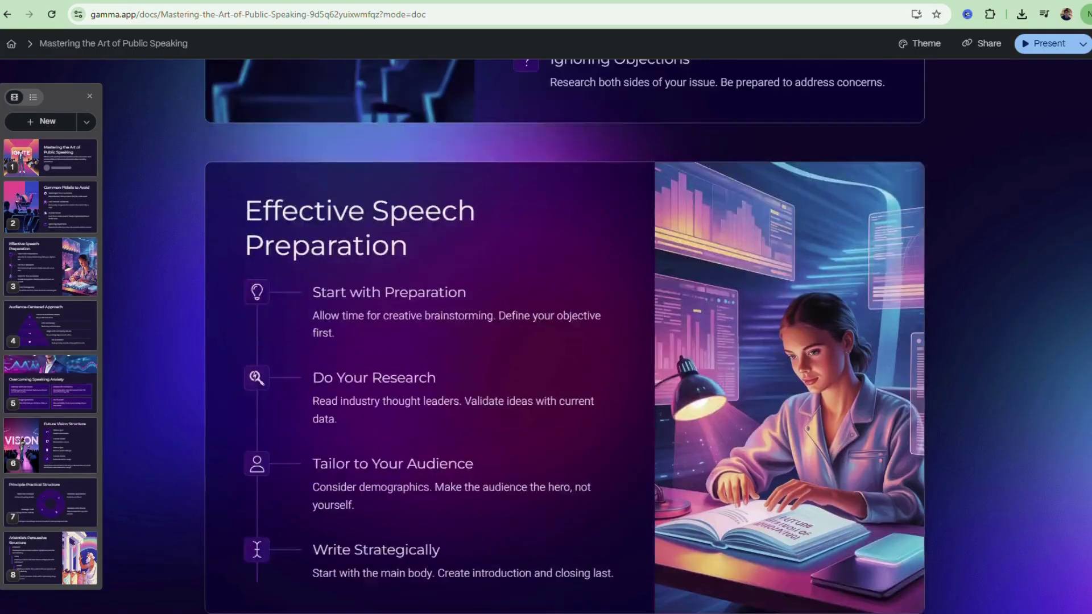
{"action": "scroll", "coordinate": [564, 336], "scroll_direction": "up", "scroll_amount": 1}
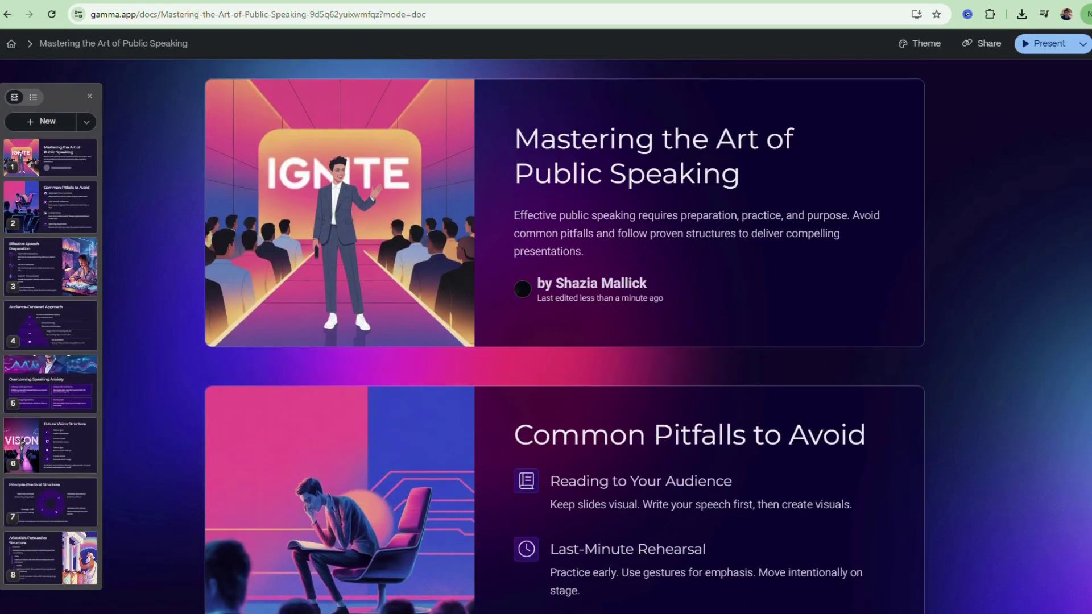
{"action": "scroll", "coordinate": [564, 336], "scroll_direction": "down", "scroll_amount": 6}
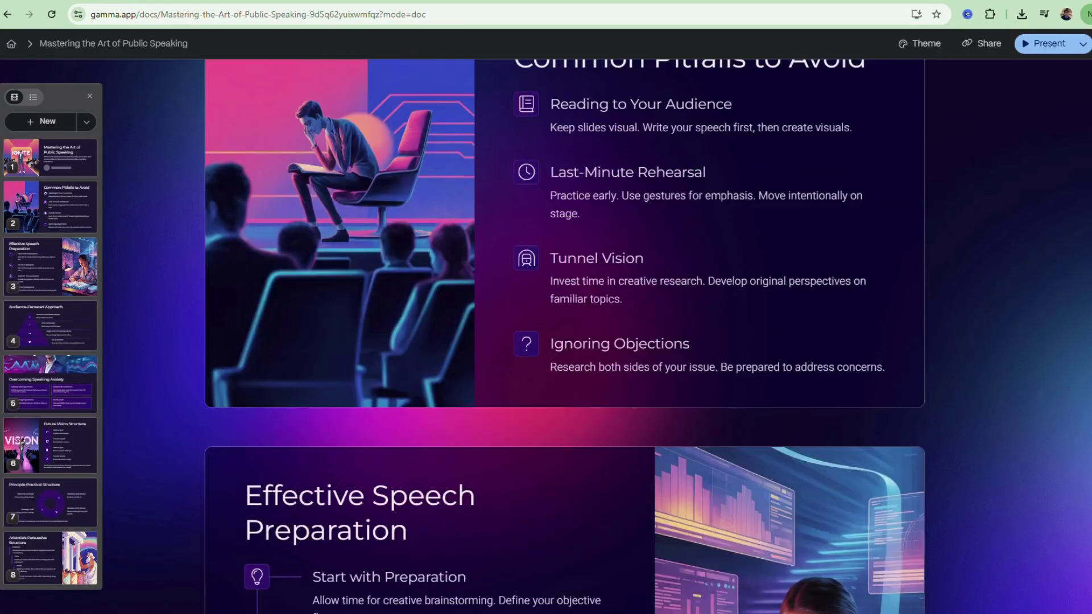
{"action": "scroll", "coordinate": [565, 336], "scroll_direction": "up", "scroll_amount": 5}
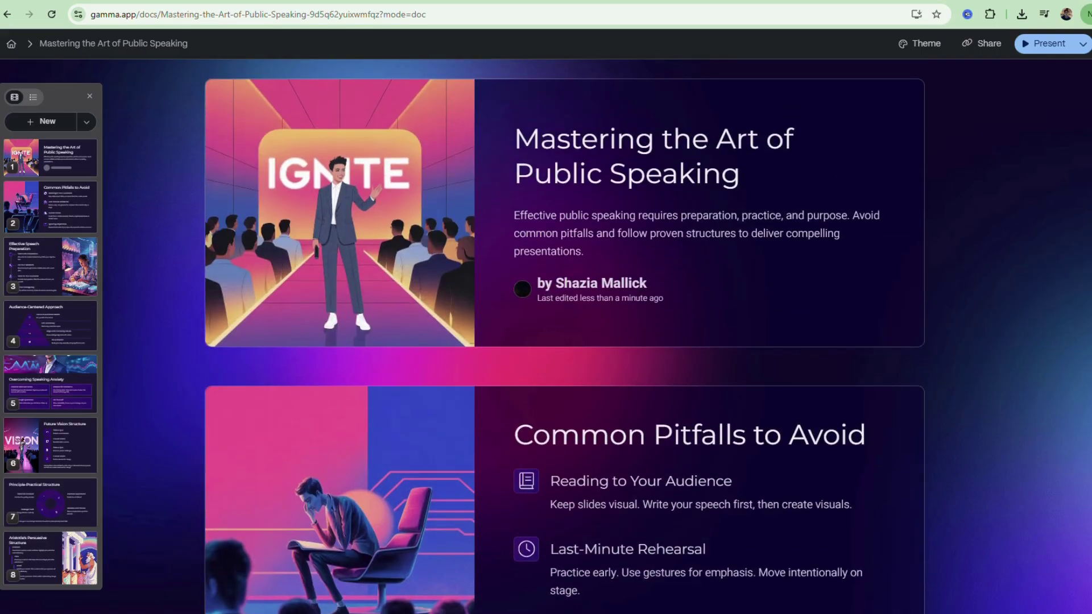
{"action": "scroll", "coordinate": [564, 337], "scroll_direction": "down", "scroll_amount": 2}
{"action": "scroll", "coordinate": [565, 336], "scroll_direction": "up", "scroll_amount": 2}
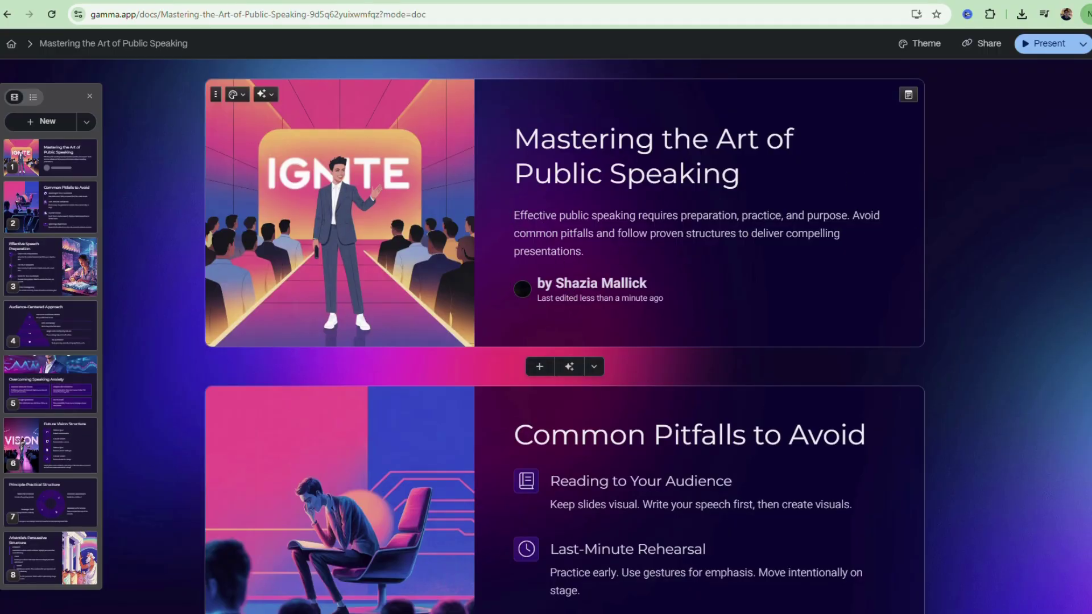
{"action": "scroll", "coordinate": [565, 336], "scroll_direction": "down", "scroll_amount": 5}
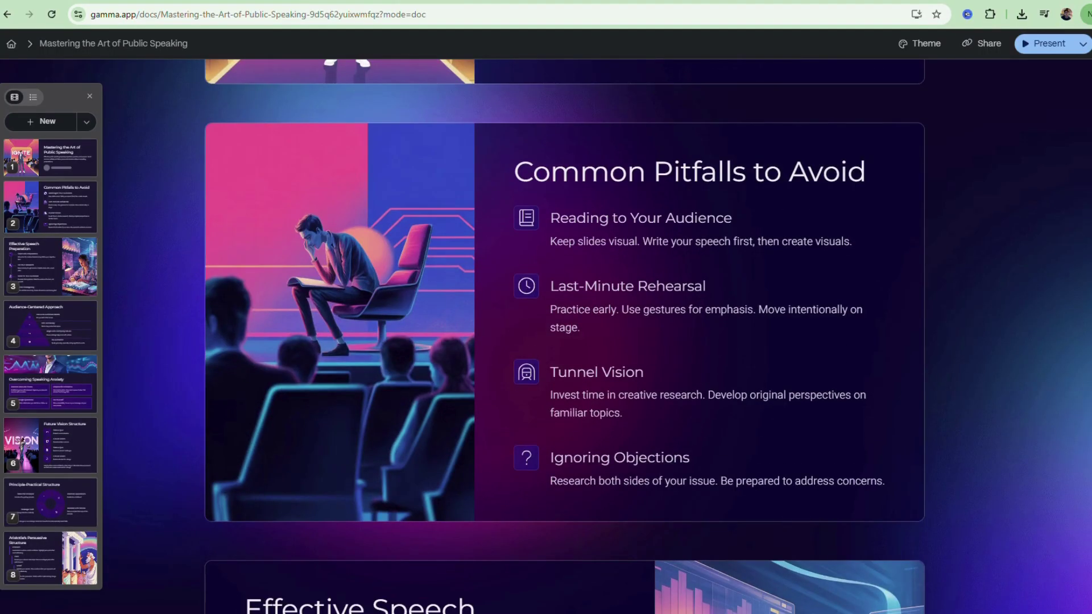
{"action": "scroll", "coordinate": [565, 337], "scroll_direction": "down", "scroll_amount": 7}
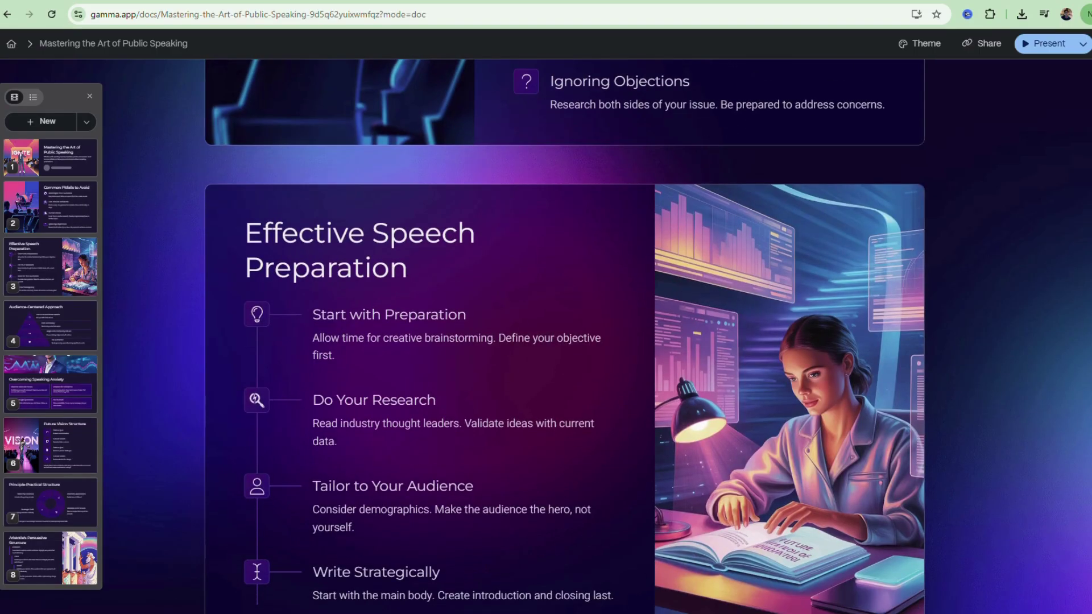
{"action": "scroll", "coordinate": [565, 336], "scroll_direction": "down", "scroll_amount": 9}
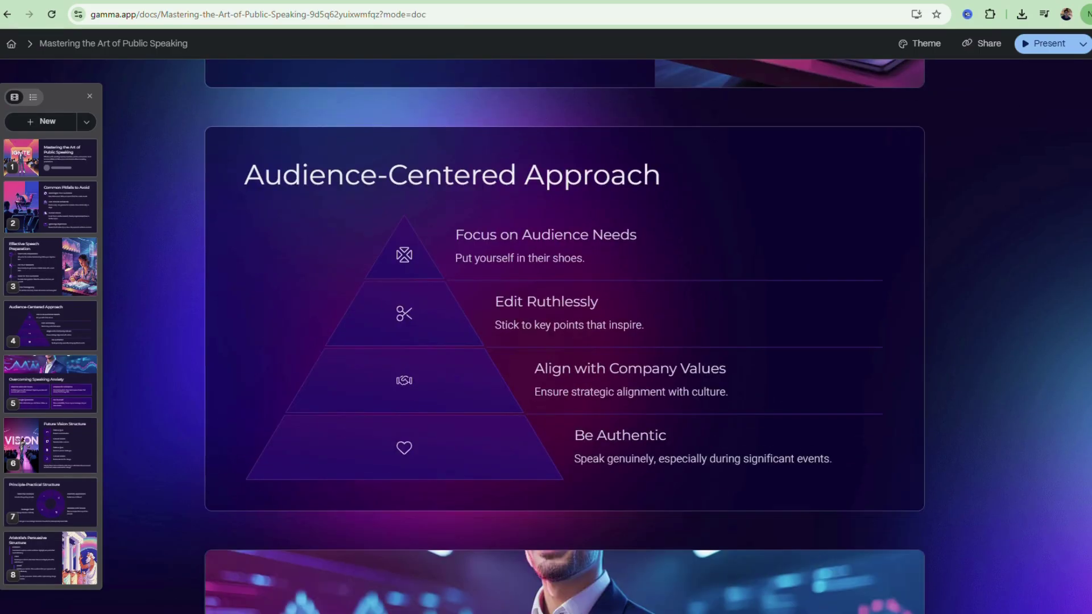
Examine the speaker notes and card styling options of the Audience-Centered Approach card, leaving both without changes
{"action": "left_click", "coordinate": [422, 259]}
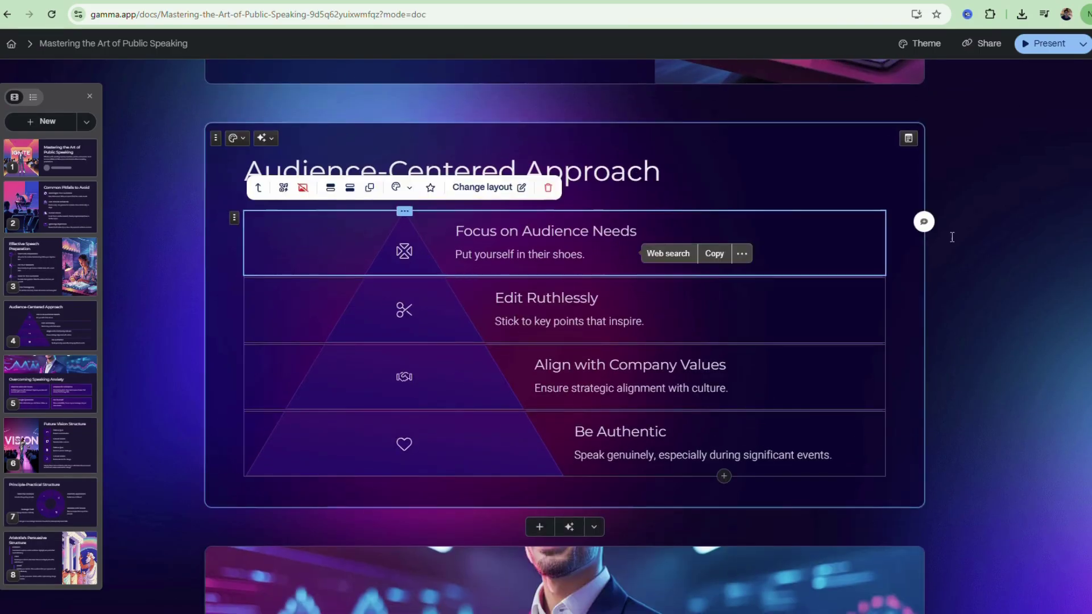
{"action": "left_click", "coordinate": [908, 139]}
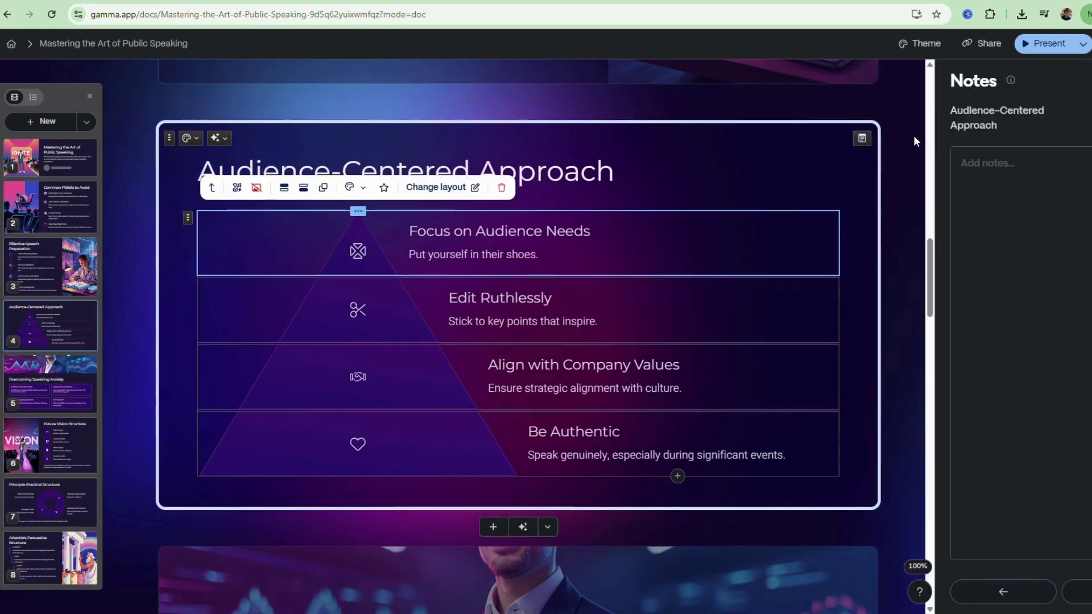
{"action": "left_click", "coordinate": [191, 138]}
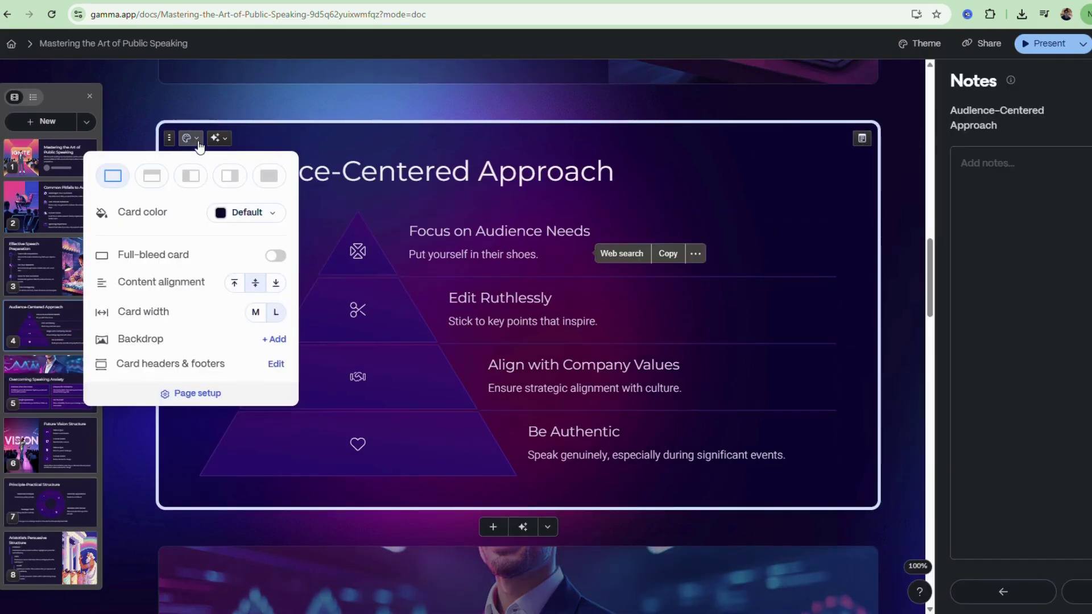
{"action": "left_click", "coordinate": [169, 138]}
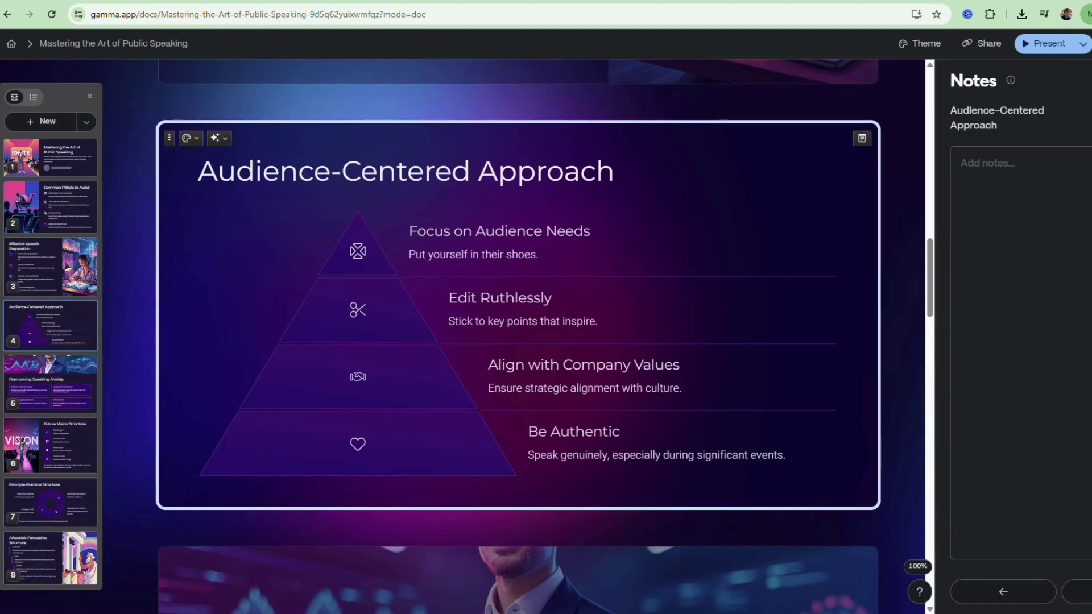
{"action": "left_click", "coordinate": [862, 138]}
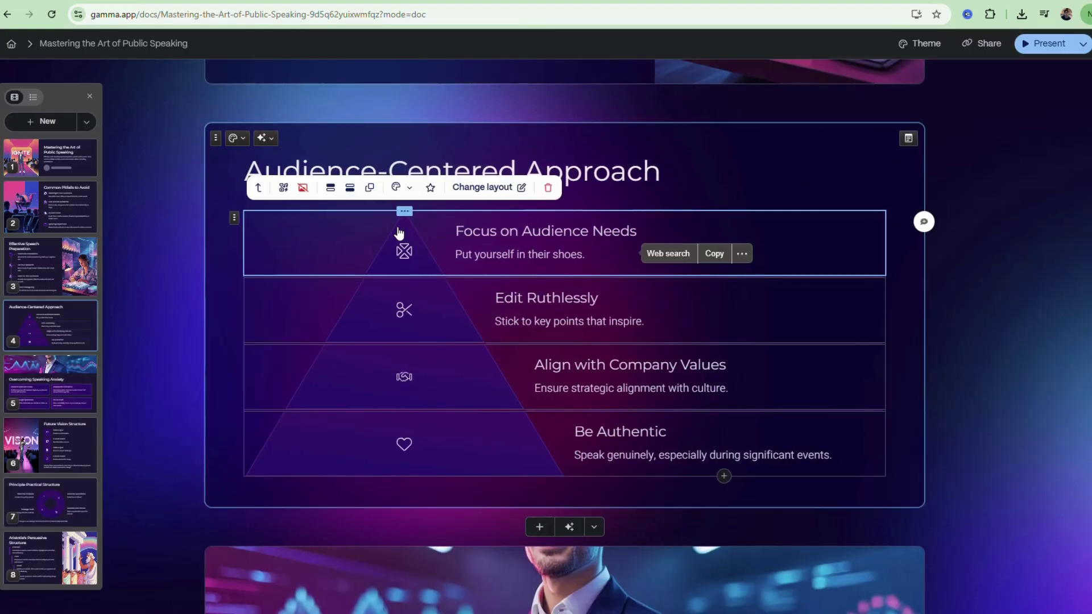
Change the Audience-Centered Approach pyramid to the funnel smart layout with its text outside, after trying horizontal arrows
{"action": "left_click", "coordinate": [483, 187]}
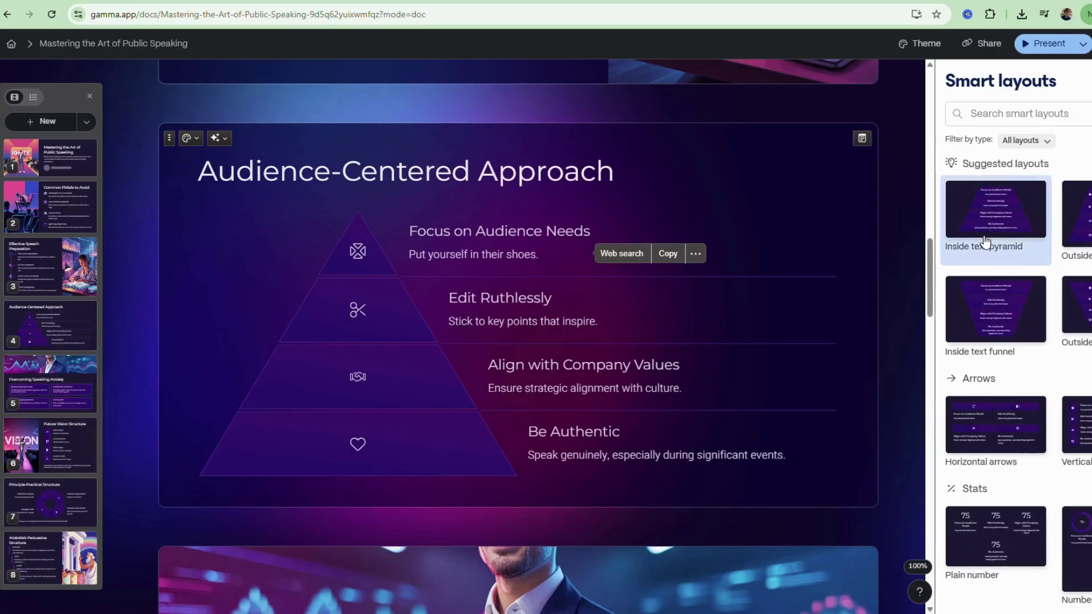
{"action": "left_click", "coordinate": [987, 435]}
{"action": "left_click", "coordinate": [1077, 307]}
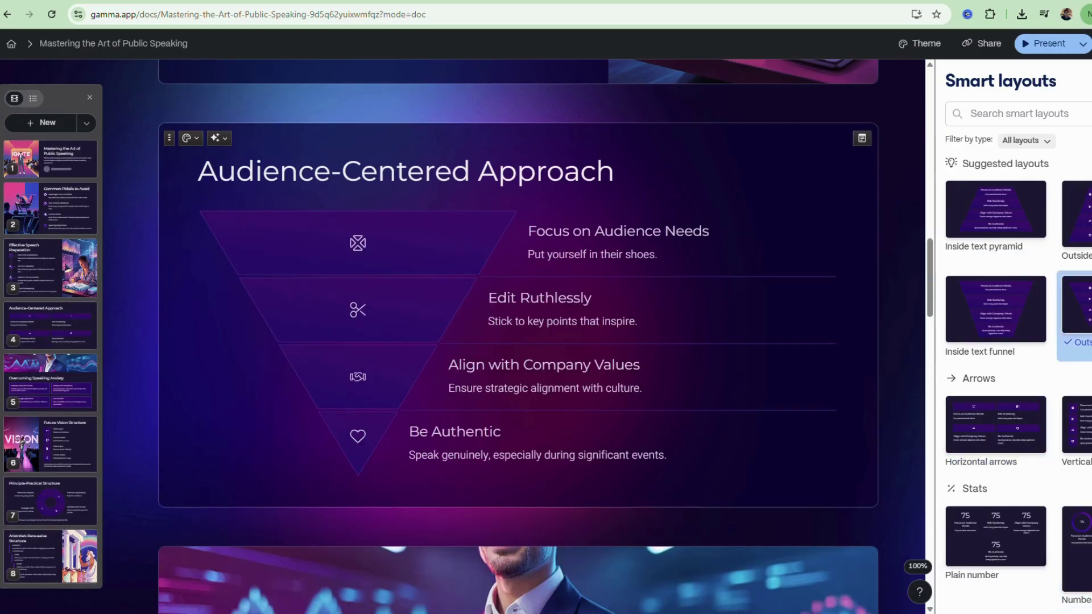
Try the Inside text funnel, Inside text pyramid and Plain number layouts on the Audience-Centered Approach card
{"action": "left_click", "coordinate": [1011, 327]}
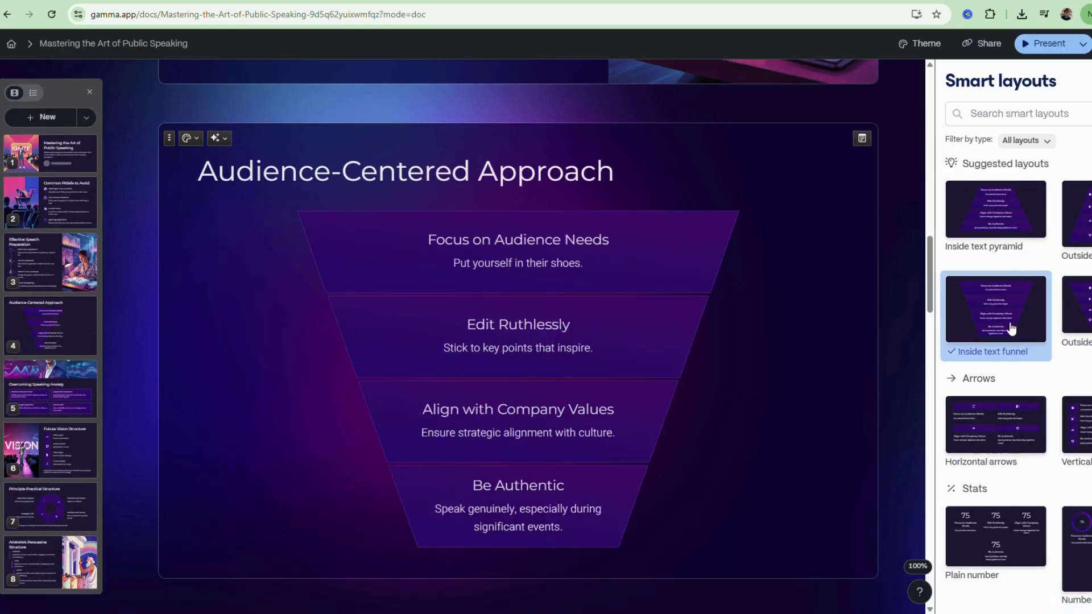
{"action": "left_click", "coordinate": [986, 221]}
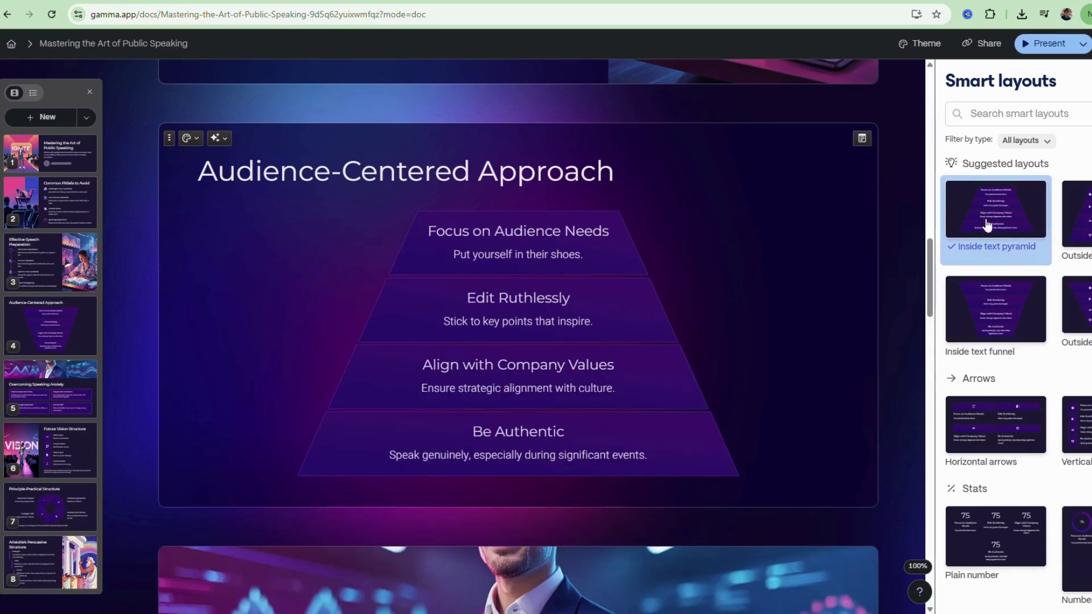
{"action": "left_click", "coordinate": [982, 575]}
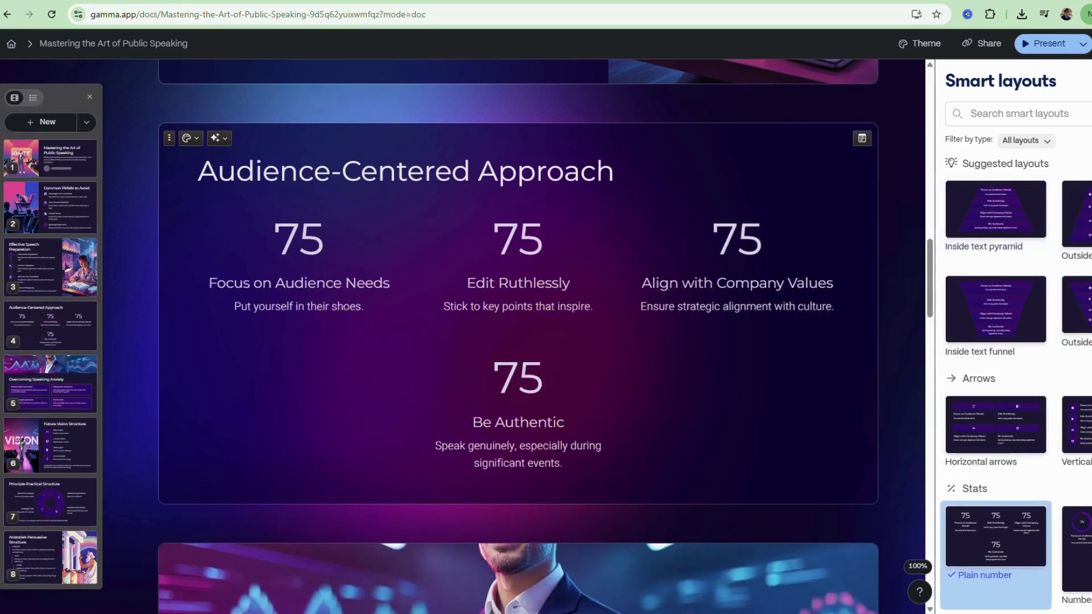
Browse the remaining smart layouts and try the Inside text staircase layout on the Audience-Centered Approach card
{"action": "scroll", "coordinate": [1015, 352], "scroll_direction": "down", "scroll_amount": 4}
{"action": "scroll", "coordinate": [1063, 341], "scroll_direction": "down", "scroll_amount": 6}
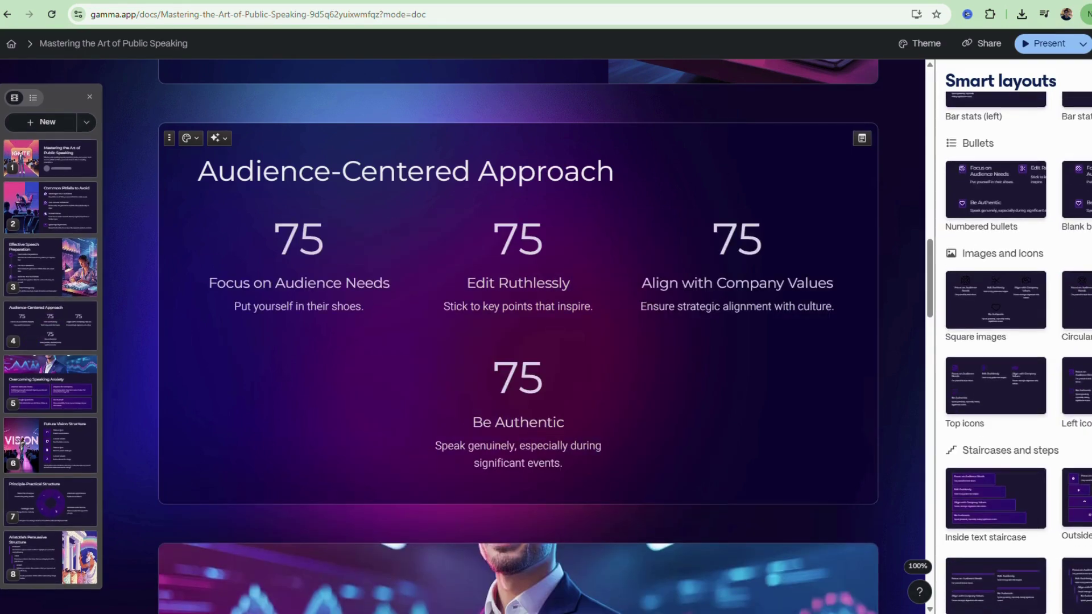
{"action": "scroll", "coordinate": [1063, 341], "scroll_direction": "up", "scroll_amount": 4}
{"action": "scroll", "coordinate": [1062, 342], "scroll_direction": "down", "scroll_amount": 8}
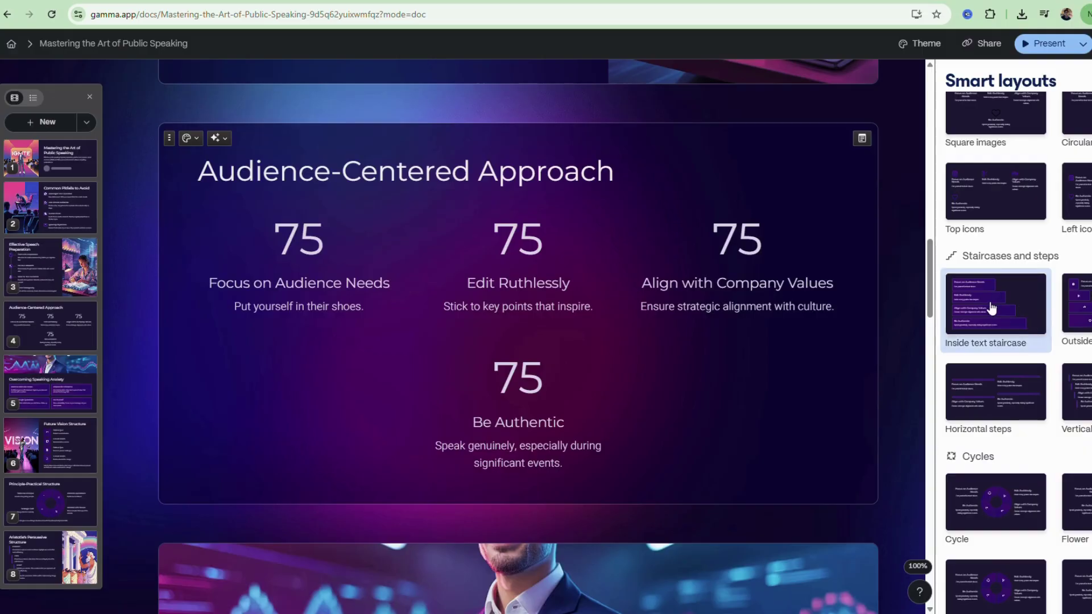
{"action": "left_click", "coordinate": [991, 310]}
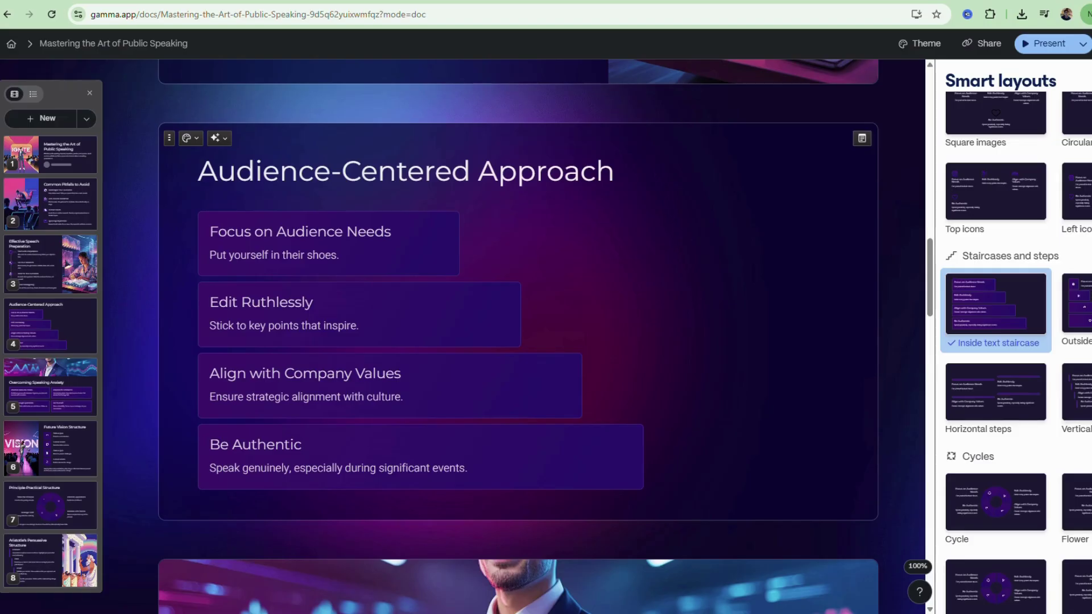
{"action": "key", "text": "Escape"}
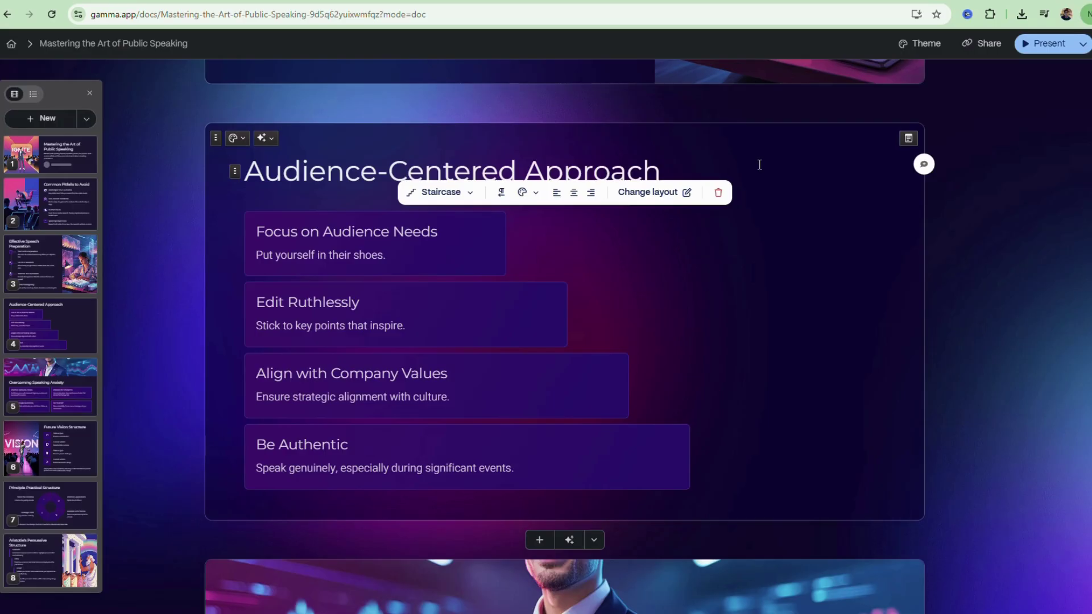
Undo the latest layout changes on the Audience-Centered Approach card, back to the funnel with text outside
{"action": "key", "text": "ctrl+z"}
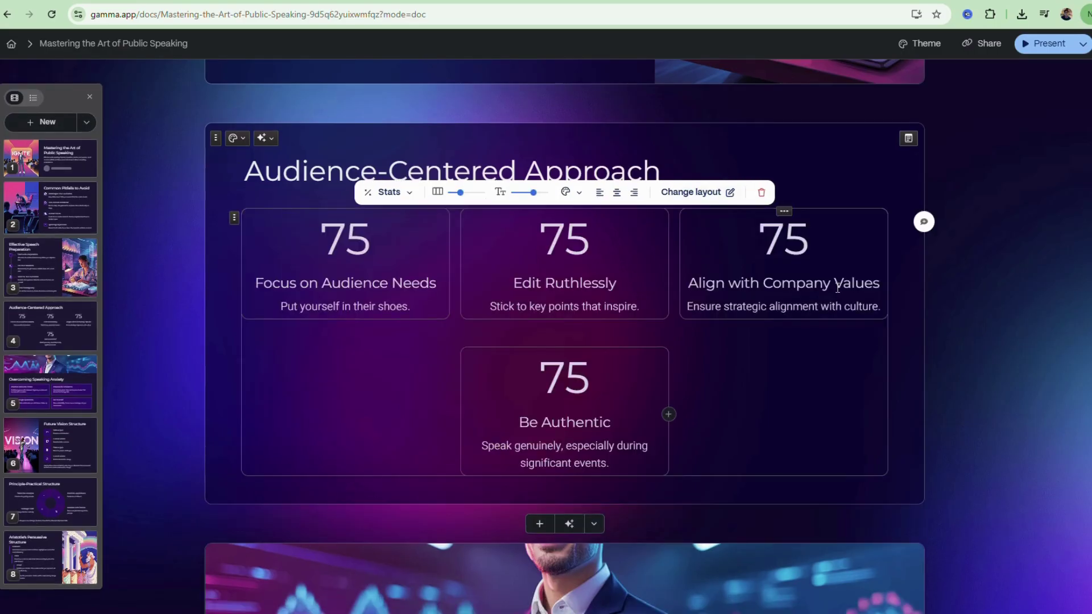
{"action": "key", "text": "ctrl+z"}
{"action": "key", "text": "ctrl+z"}
{"action": "key", "text": "ctrl+z"}
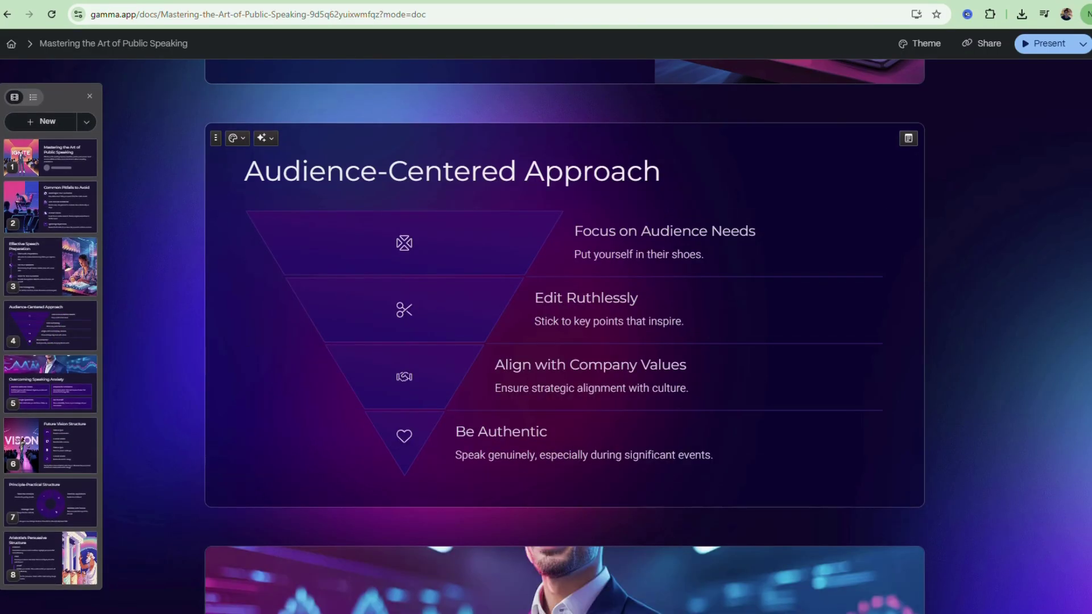
Present the deck from its title card, then open the export options for the presentation
{"action": "scroll", "coordinate": [564, 336], "scroll_direction": "up", "scroll_amount": 20}
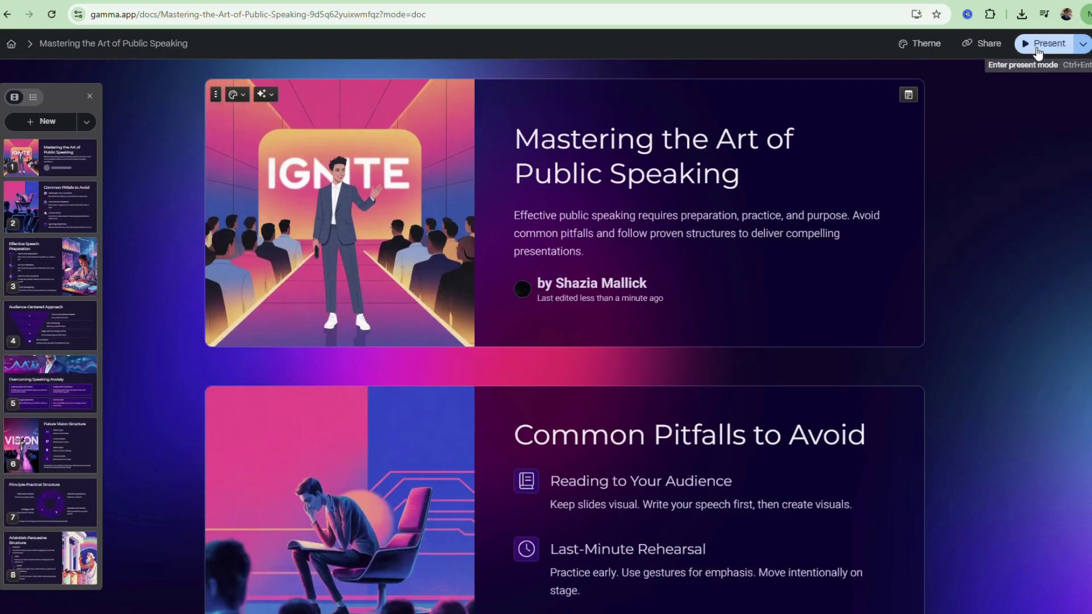
{"action": "left_click", "coordinate": [1036, 50]}
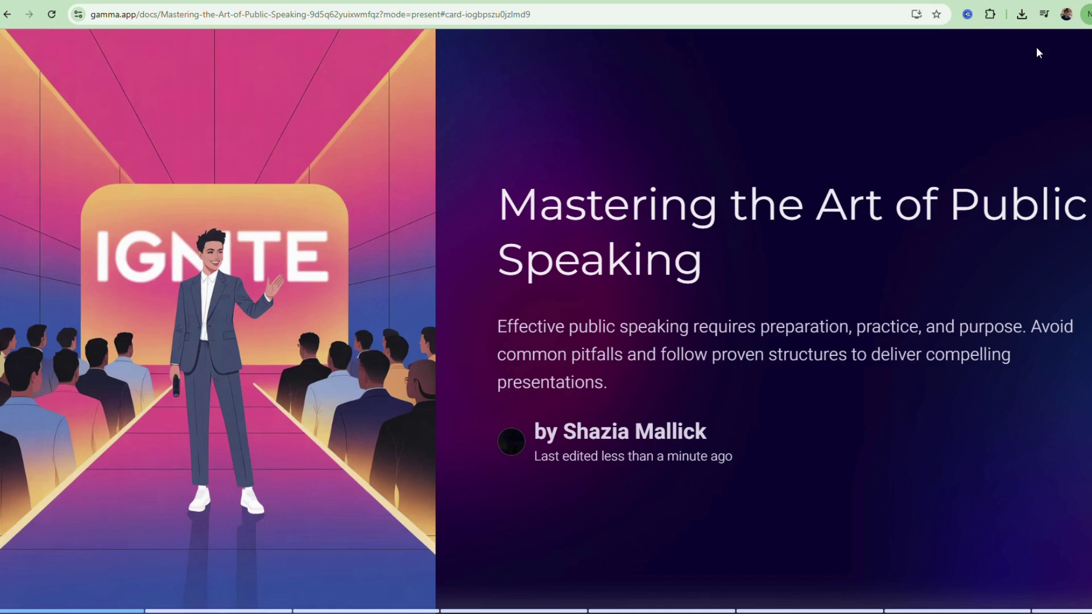
{"action": "mouse_move", "coordinate": [1037, 52]}
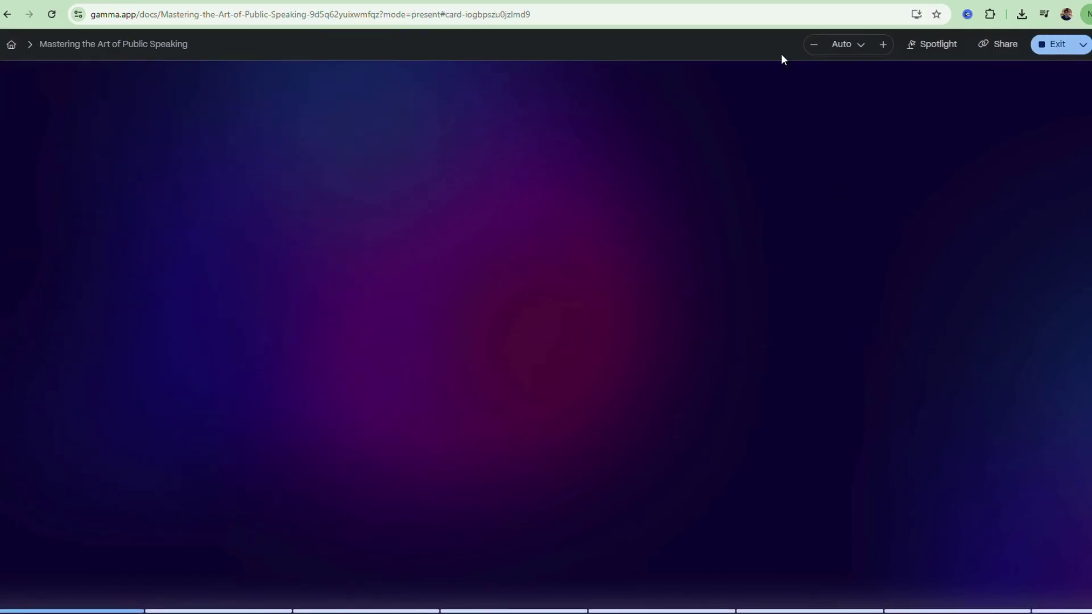
{"action": "left_click", "coordinate": [1084, 46]}
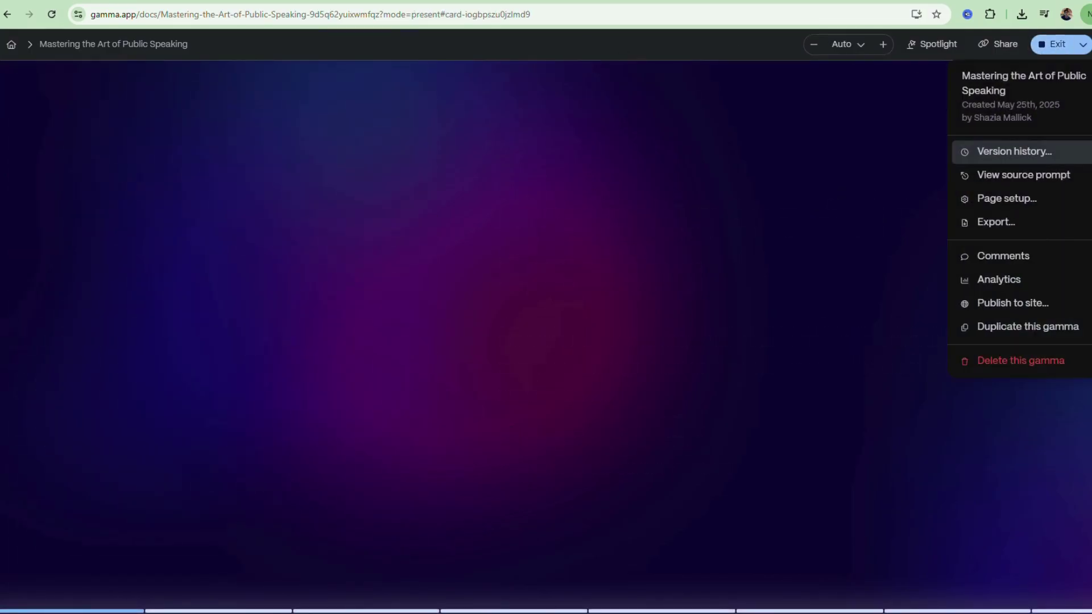
{"action": "left_click", "coordinate": [994, 223]}
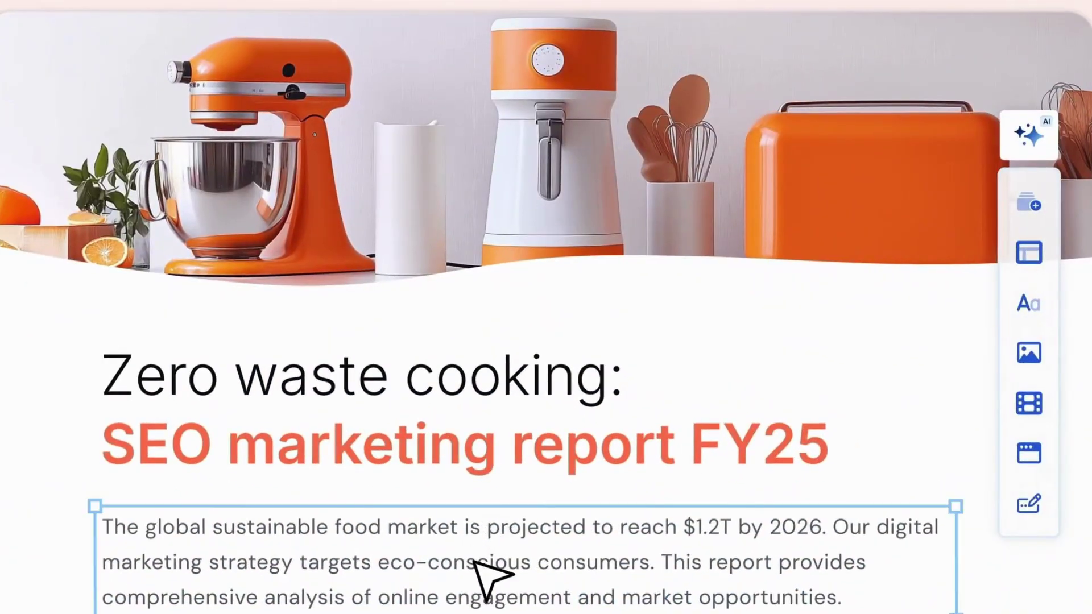
{"action": "left_click", "coordinate": [248, 240]}
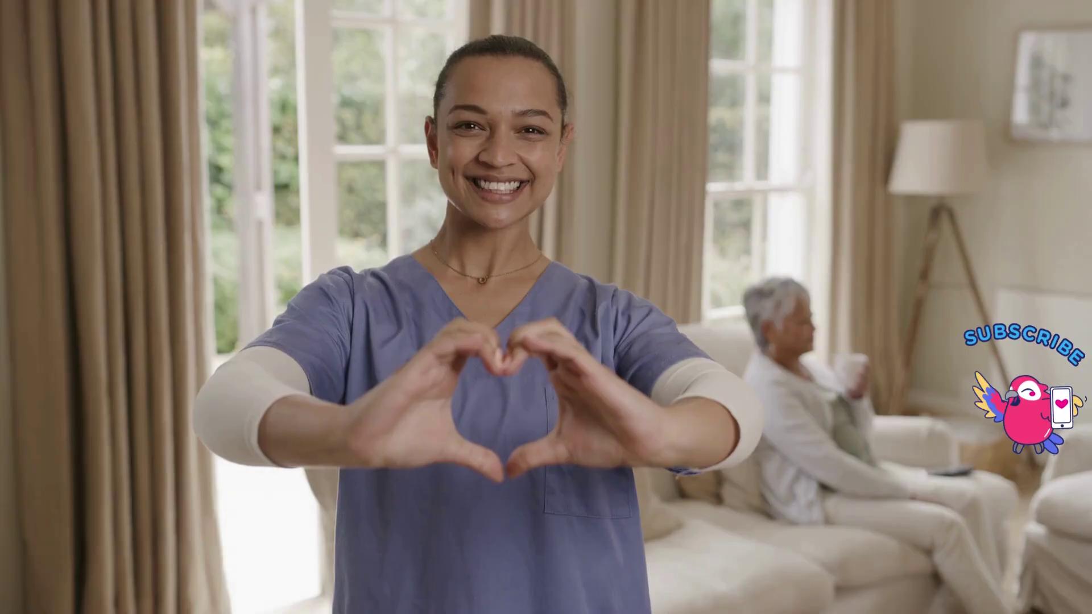